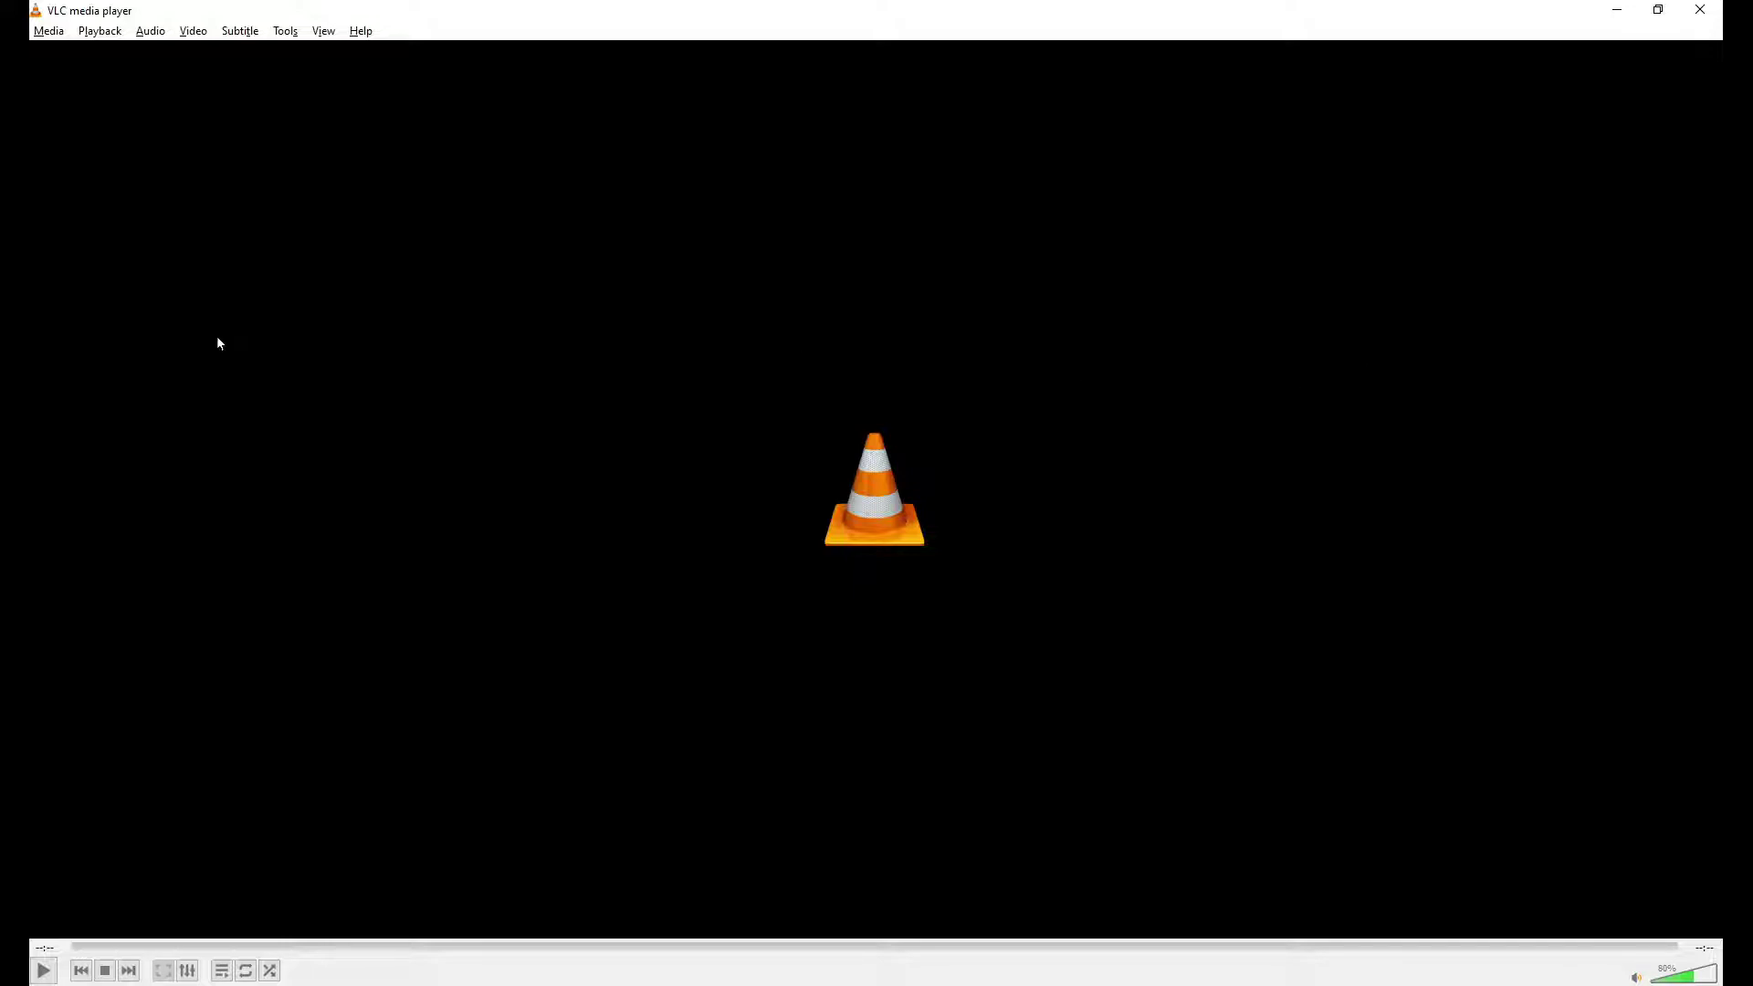
Use Open Multiple Files to add both Shopify store videos from the Videos folder to the file list
{"action": "left_click", "coordinate": [46, 31]}
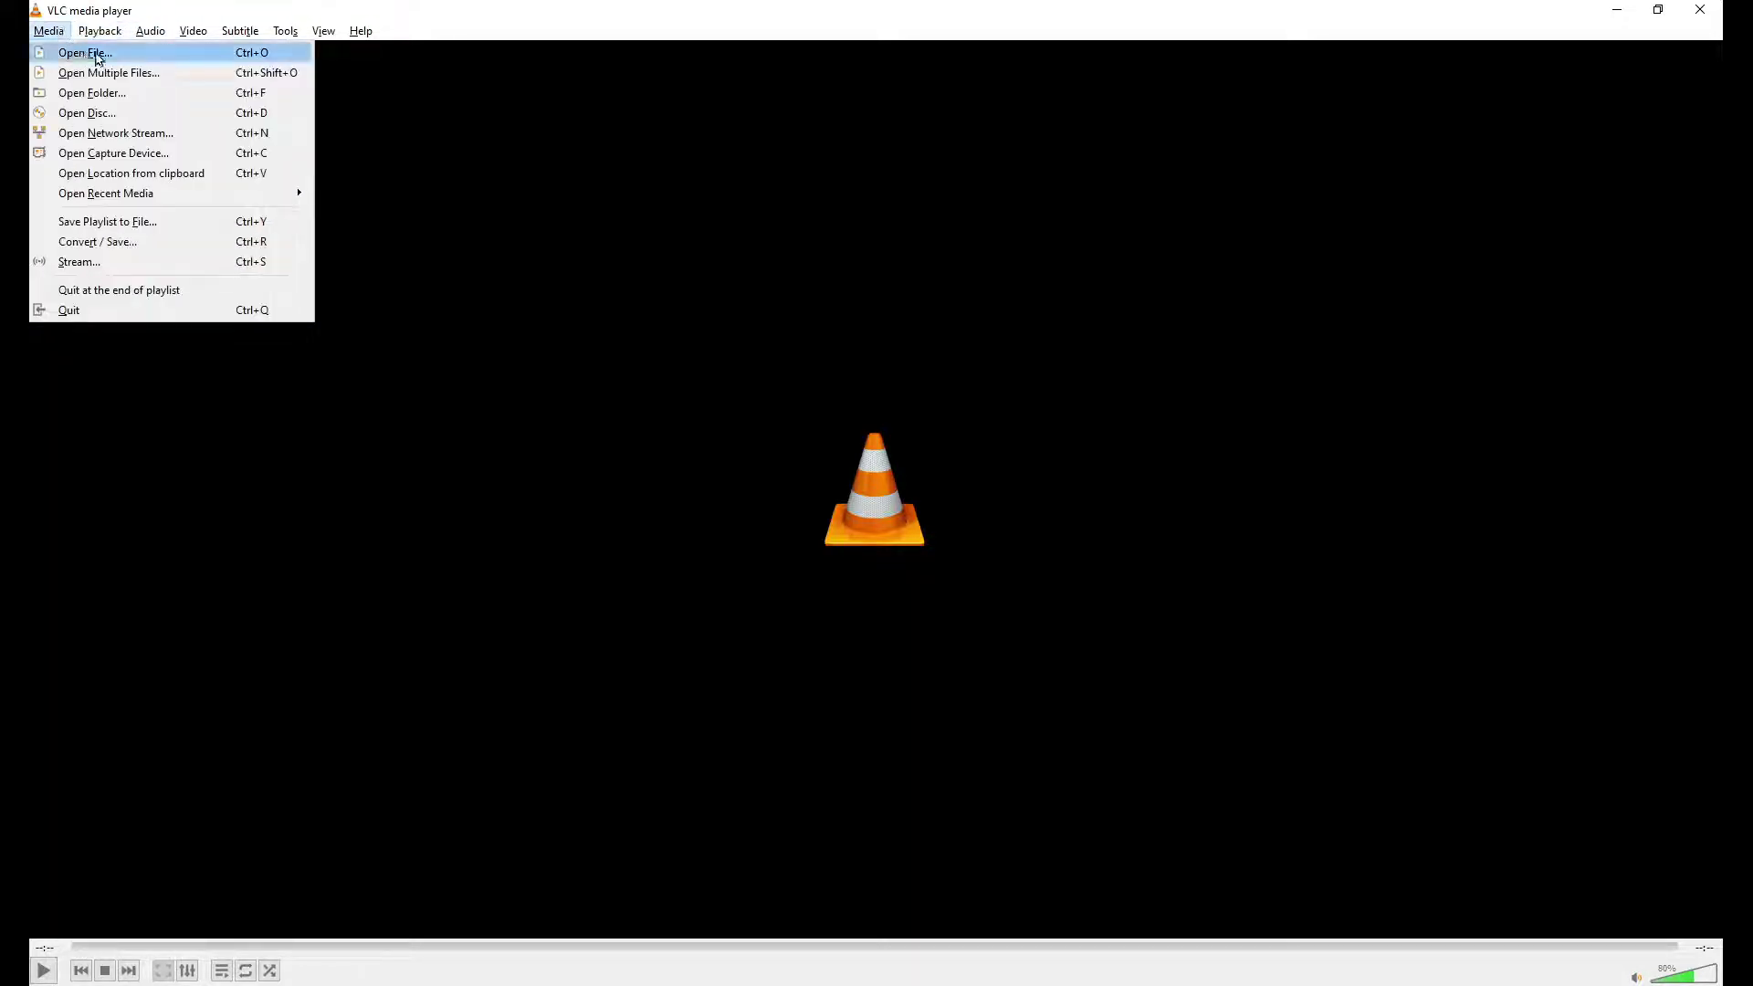
{"action": "left_click", "coordinate": [224, 73]}
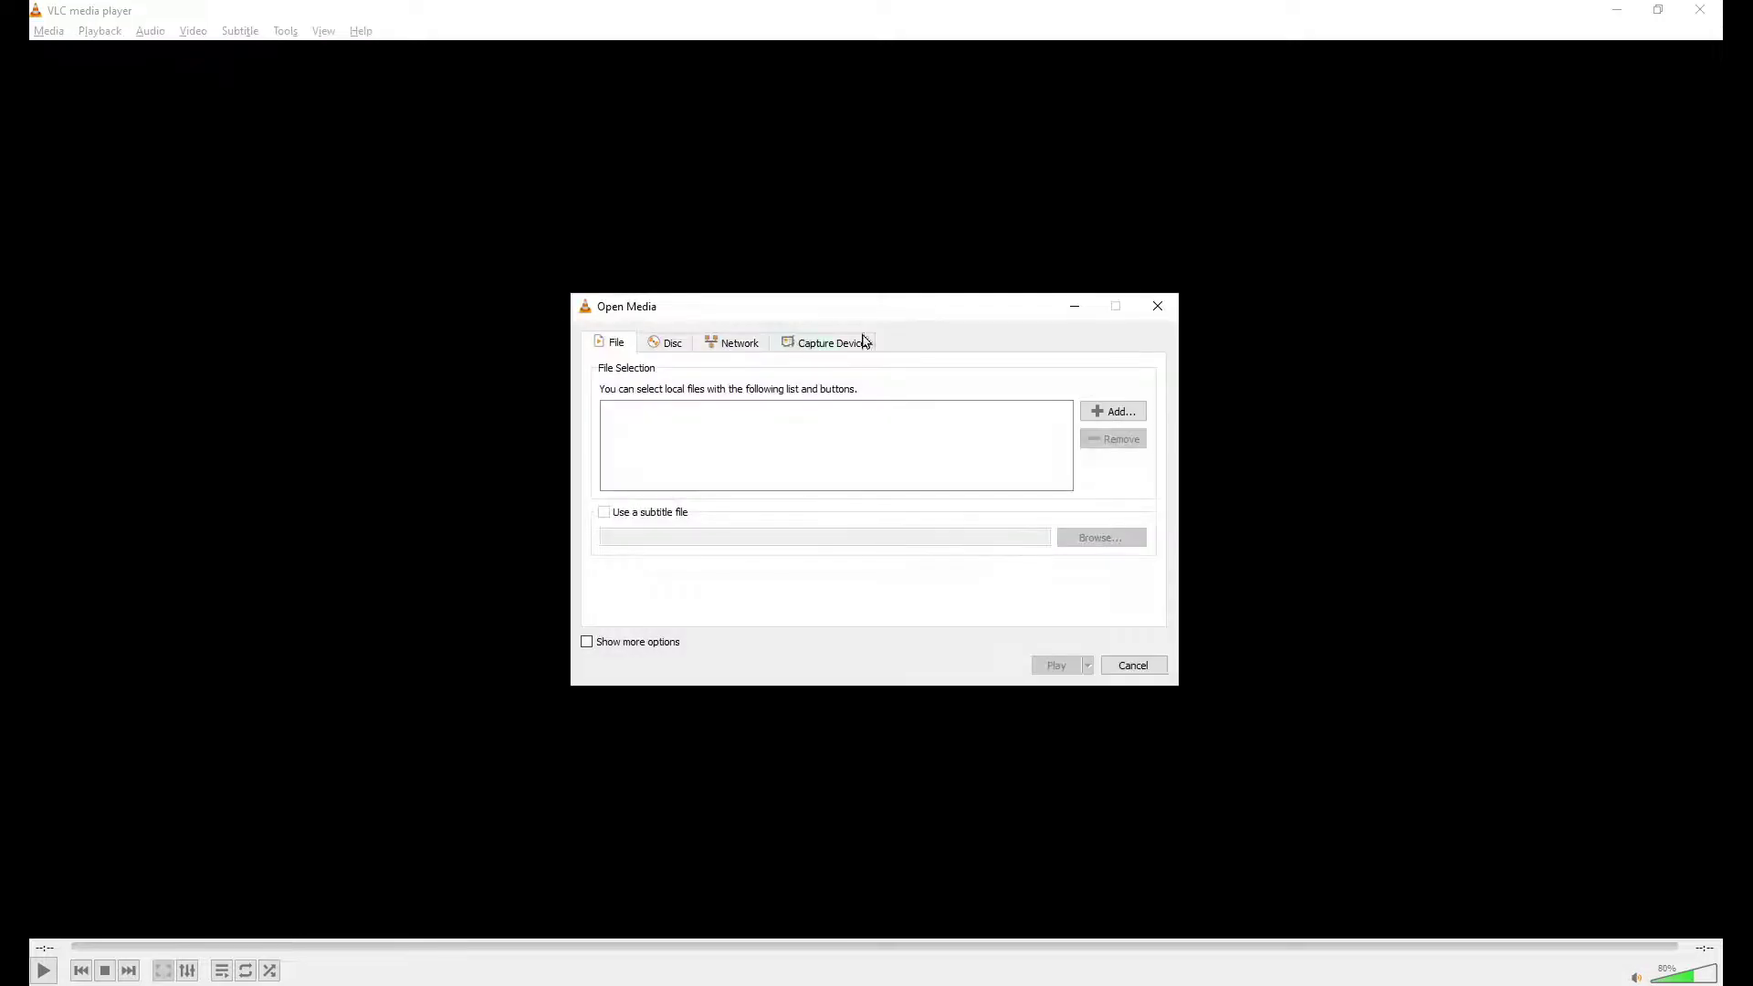
{"action": "mouse_move", "coordinate": [904, 314]}
{"action": "left_mouse_down"}
{"action": "mouse_move", "coordinate": [841, 313]}
{"action": "mouse_move", "coordinate": [902, 252]}
{"action": "left_mouse_up"}
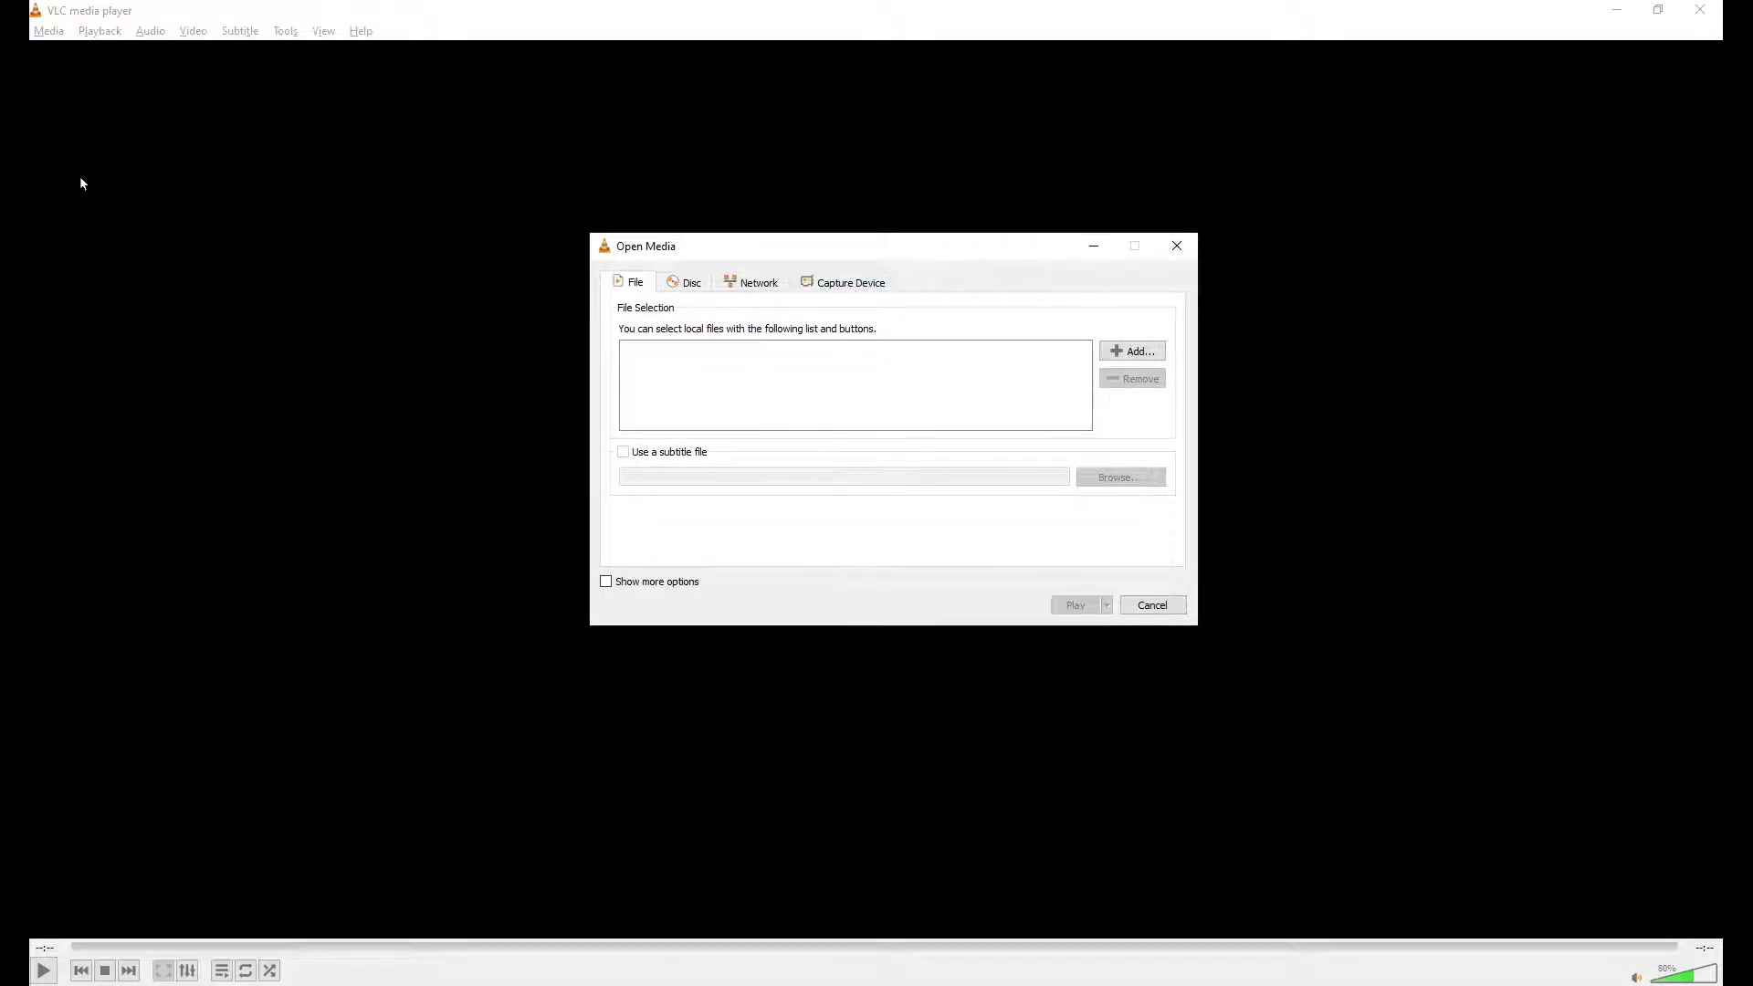
{"action": "key", "text": "alt+Tab"}
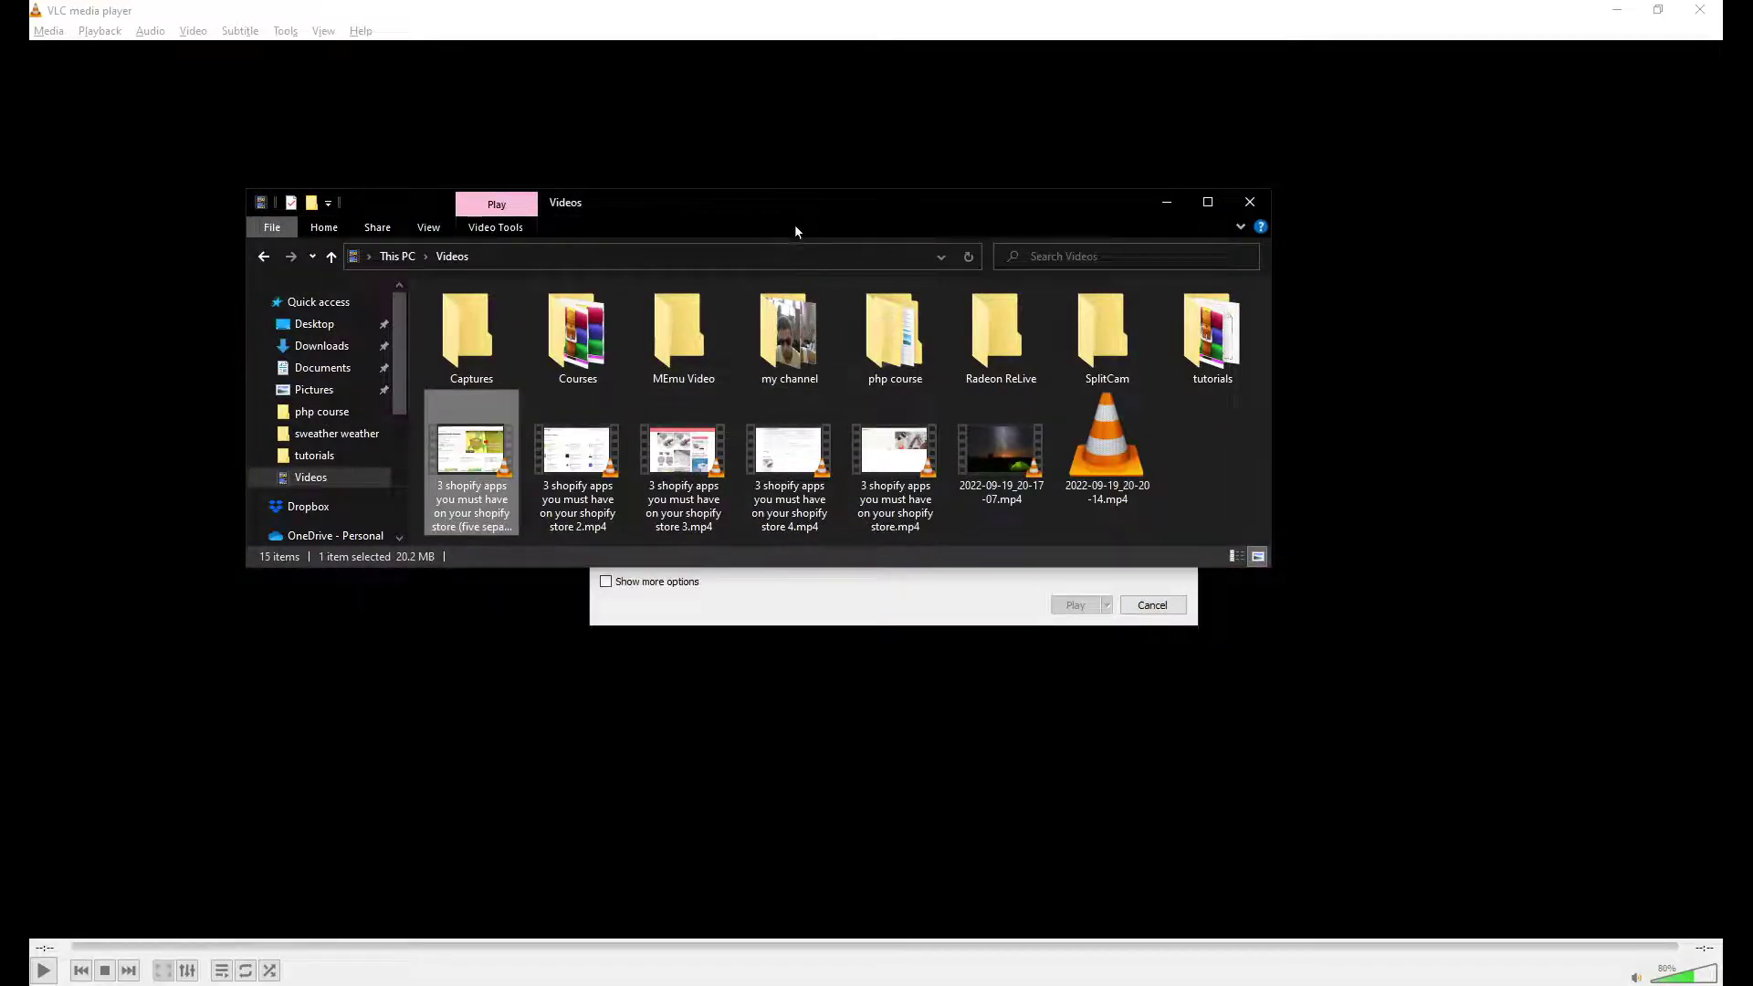
{"action": "mouse_move", "coordinate": [799, 229]}
{"action": "left_mouse_down"}
{"action": "mouse_move", "coordinate": [1050, 564]}
{"action": "mouse_move", "coordinate": [1384, 576]}
{"action": "left_mouse_up"}
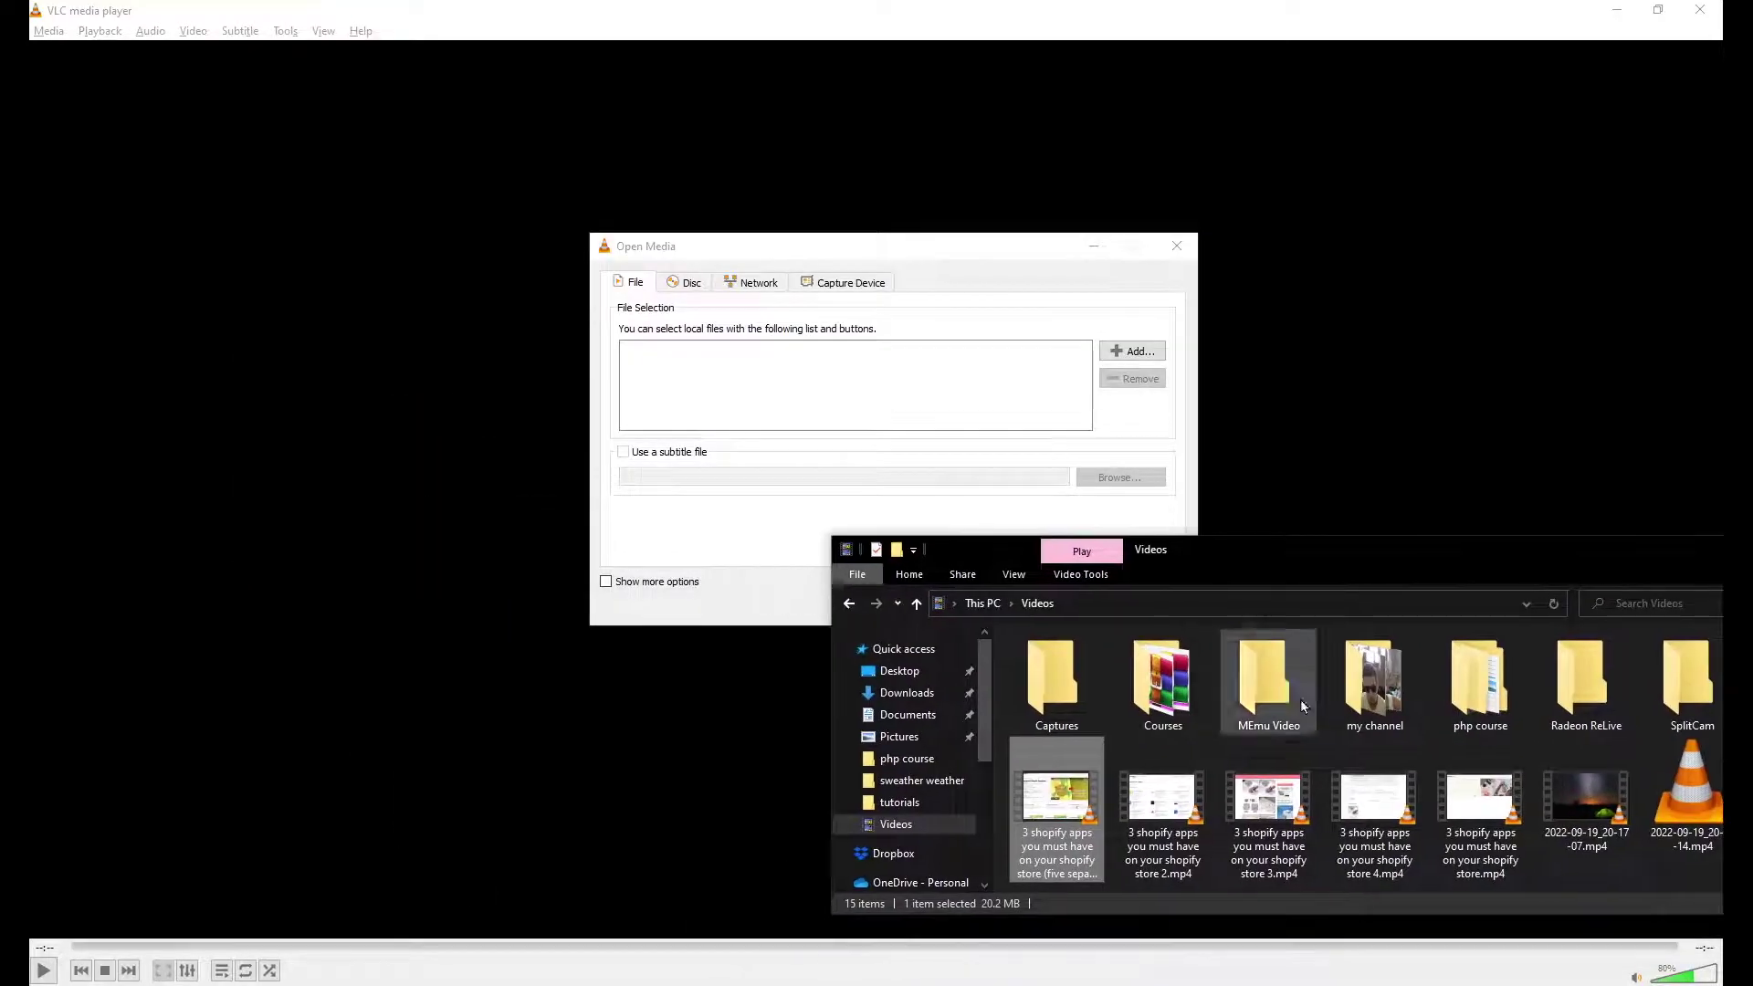
{"action": "left_click", "coordinate": [1152, 833], "text": "ctrl"}
{"action": "mouse_move", "coordinate": [1153, 834]}
{"action": "left_mouse_down"}
{"action": "mouse_move", "coordinate": [730, 384]}
{"action": "mouse_move", "coordinate": [745, 405]}
{"action": "left_mouse_up"}
{"action": "left_click", "coordinate": [735, 501]}
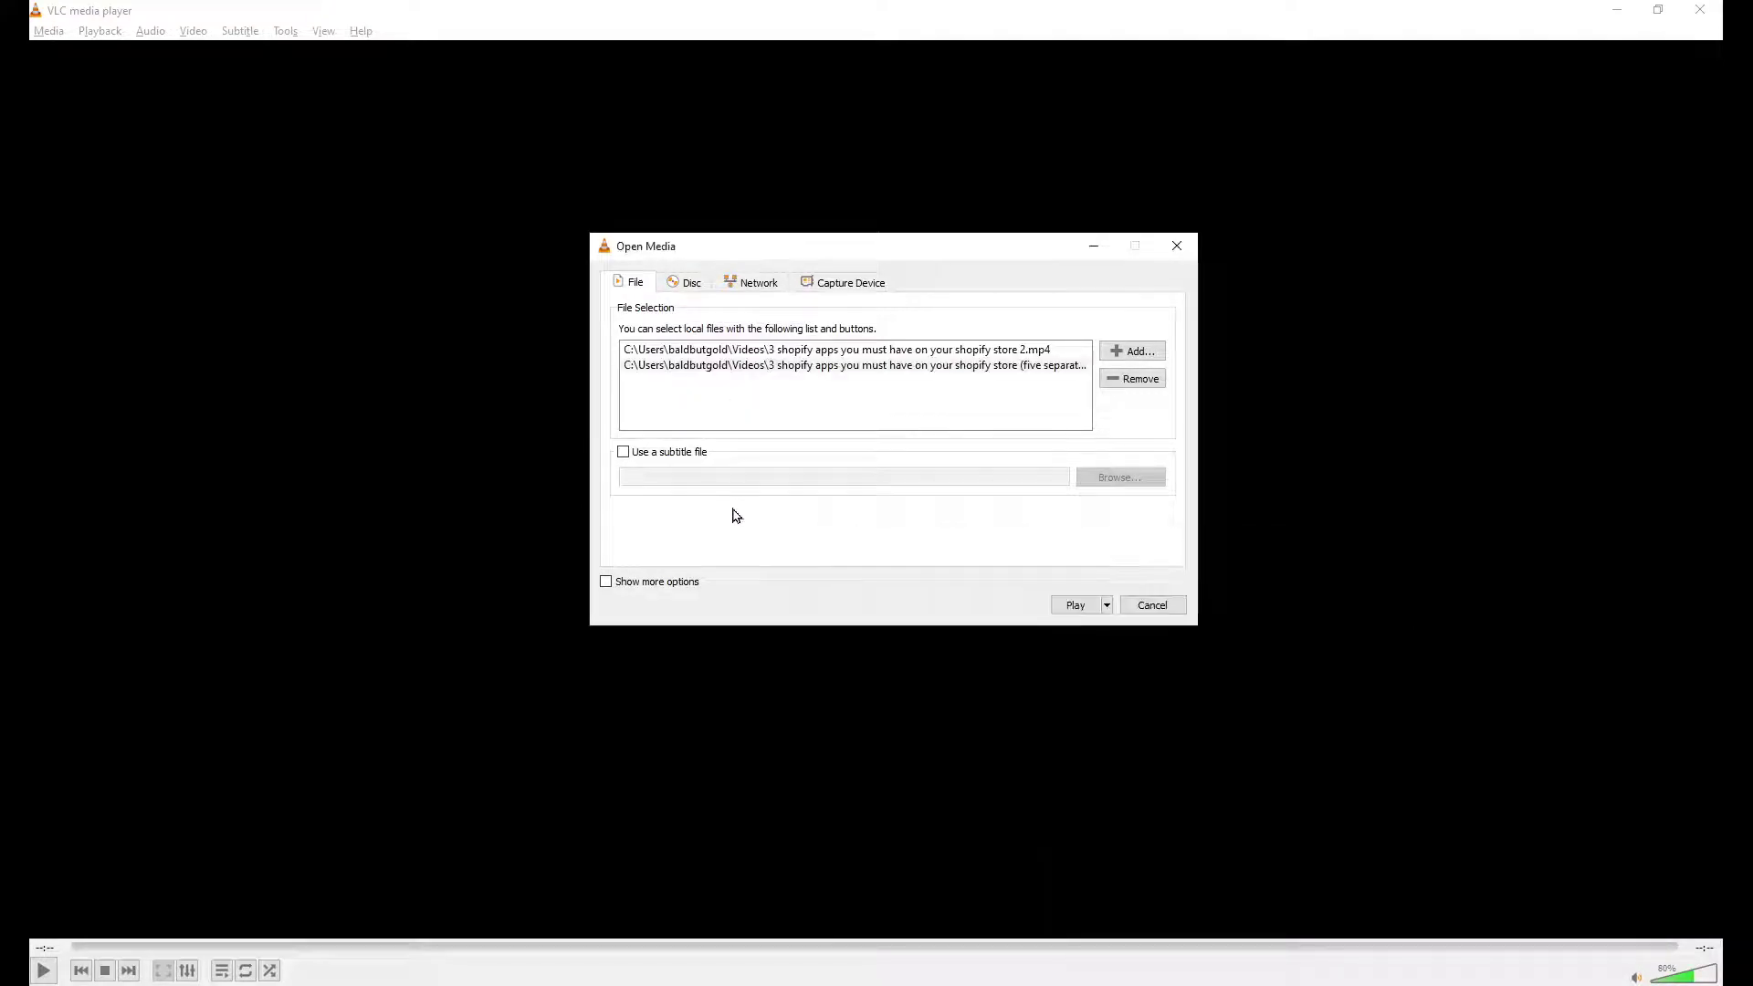
{"action": "left_click", "coordinate": [1107, 606]}
Convert the two queued videos with the Video - H.264 + MP3 (MP4) profile
{"action": "left_click", "coordinate": [1143, 692]}
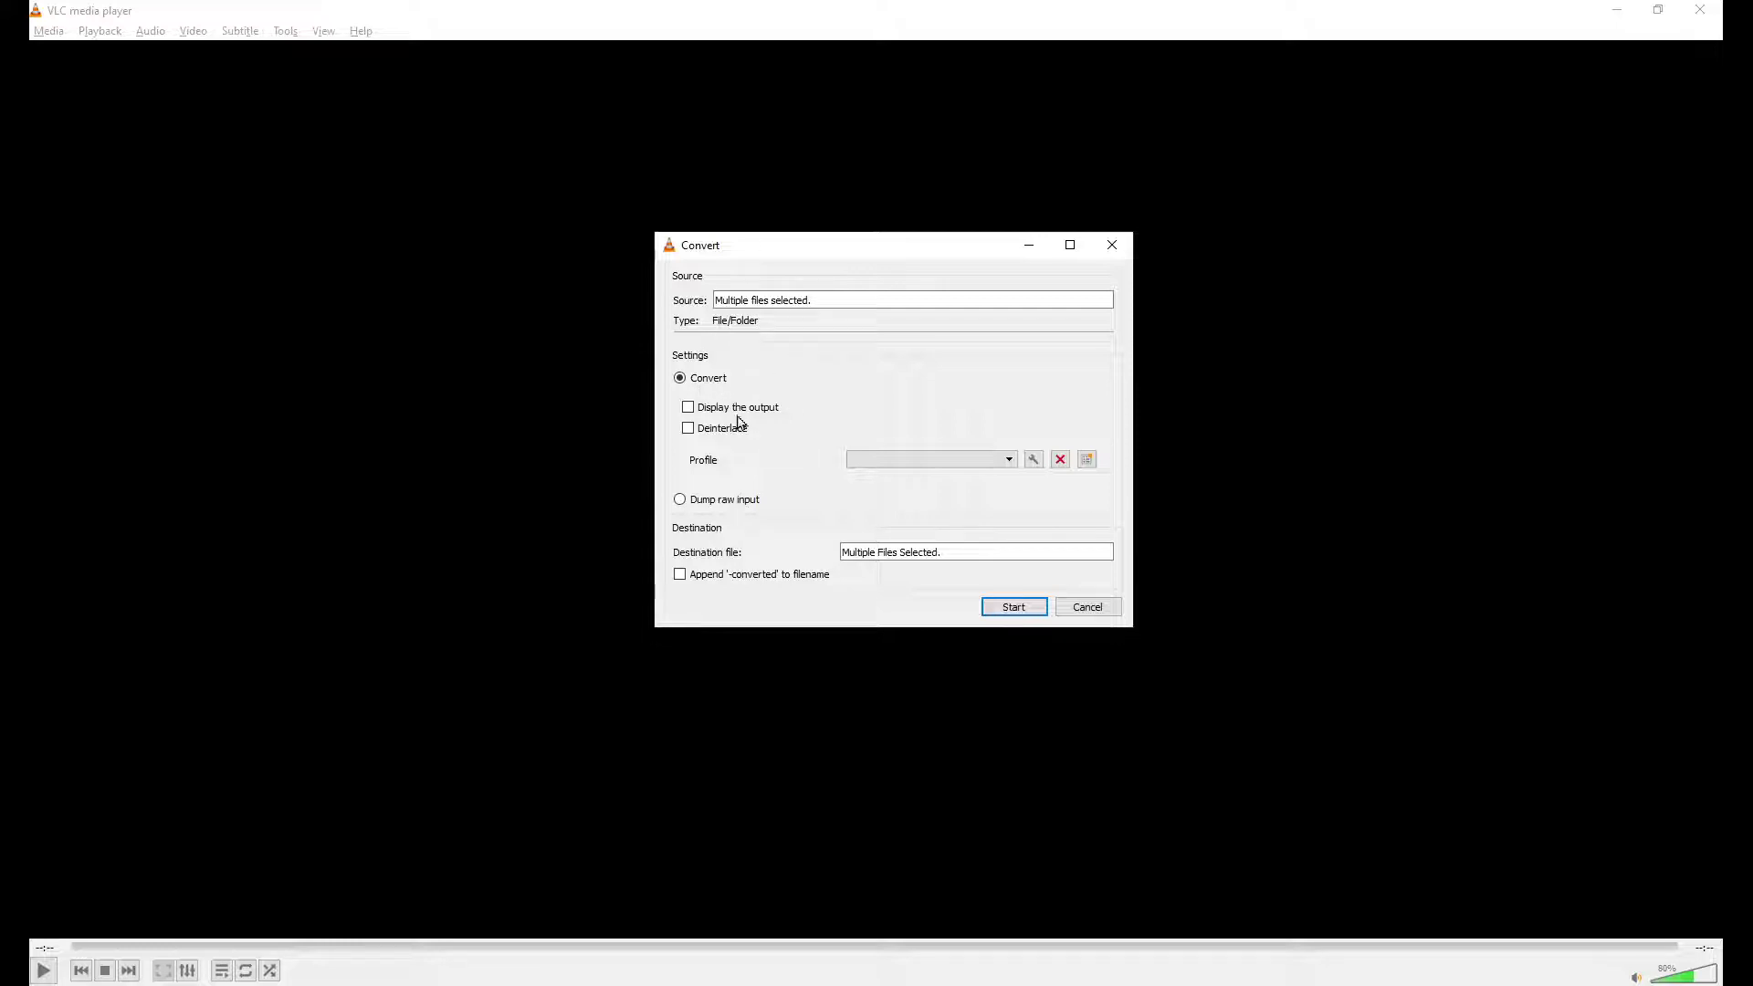
{"action": "left_click", "coordinate": [1009, 459]}
{"action": "left_click", "coordinate": [973, 474]}
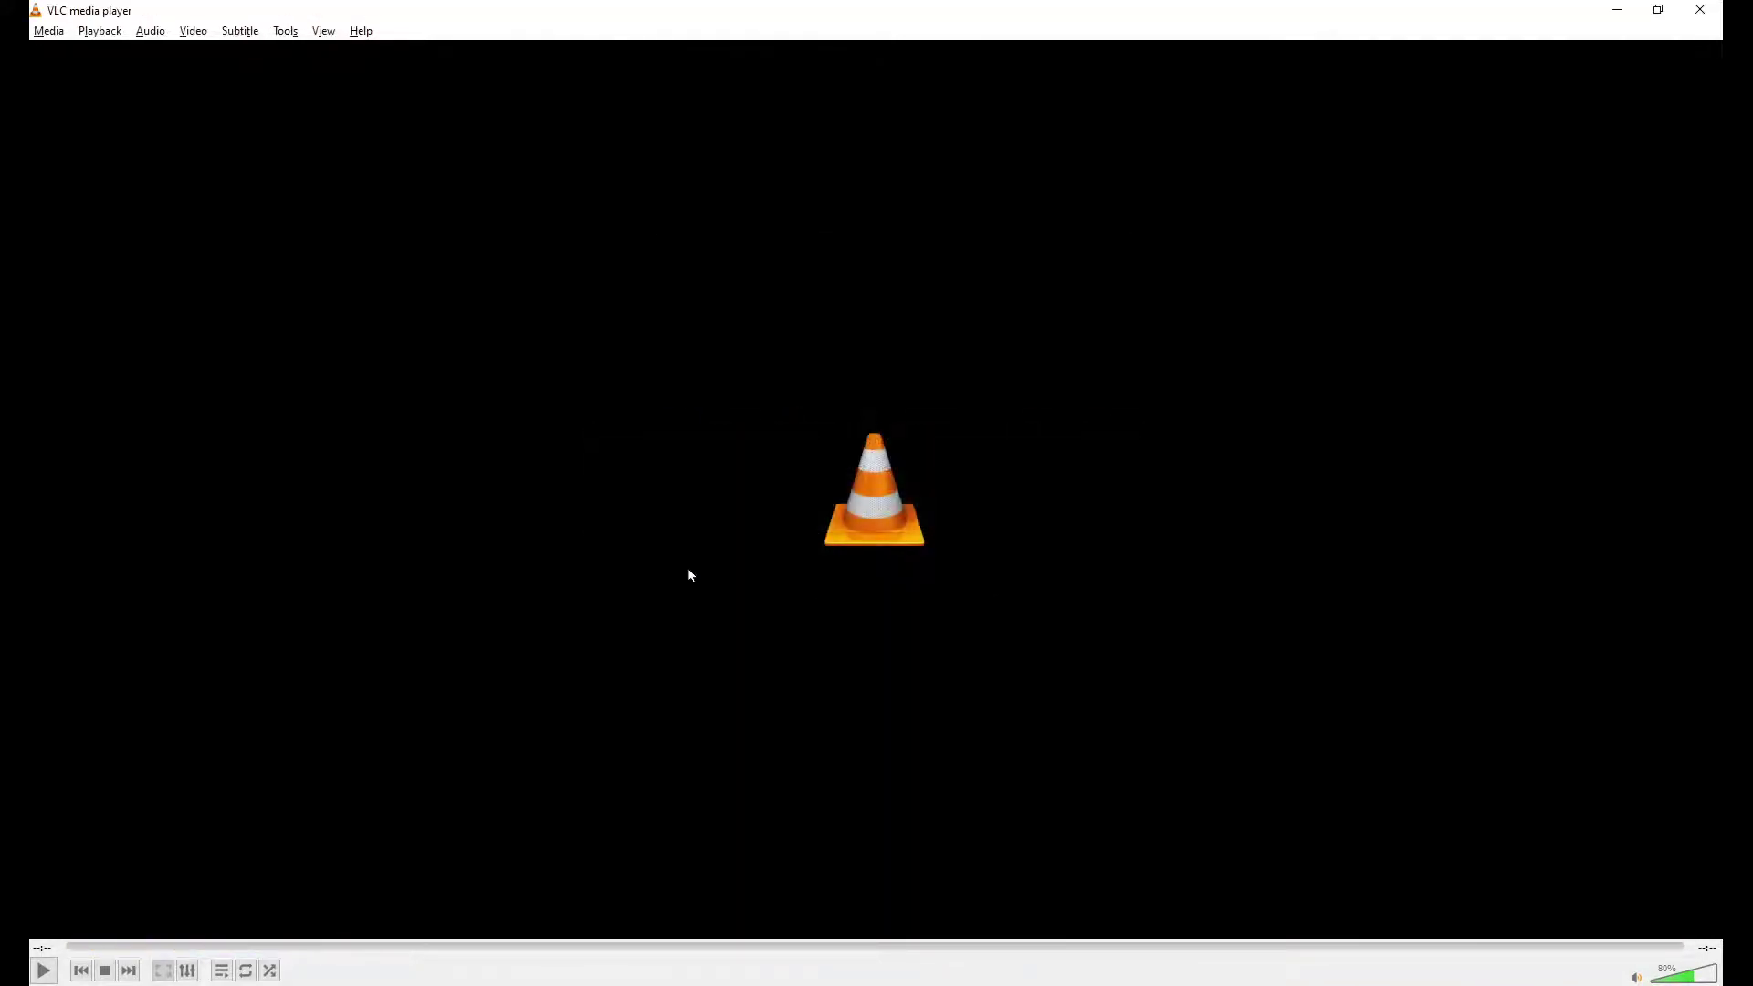
Drag '3 shopify apps you must have on your shopify store 2.mp4' from Explorer onto VLC to play it
{"action": "key", "text": "alt+Tab"}
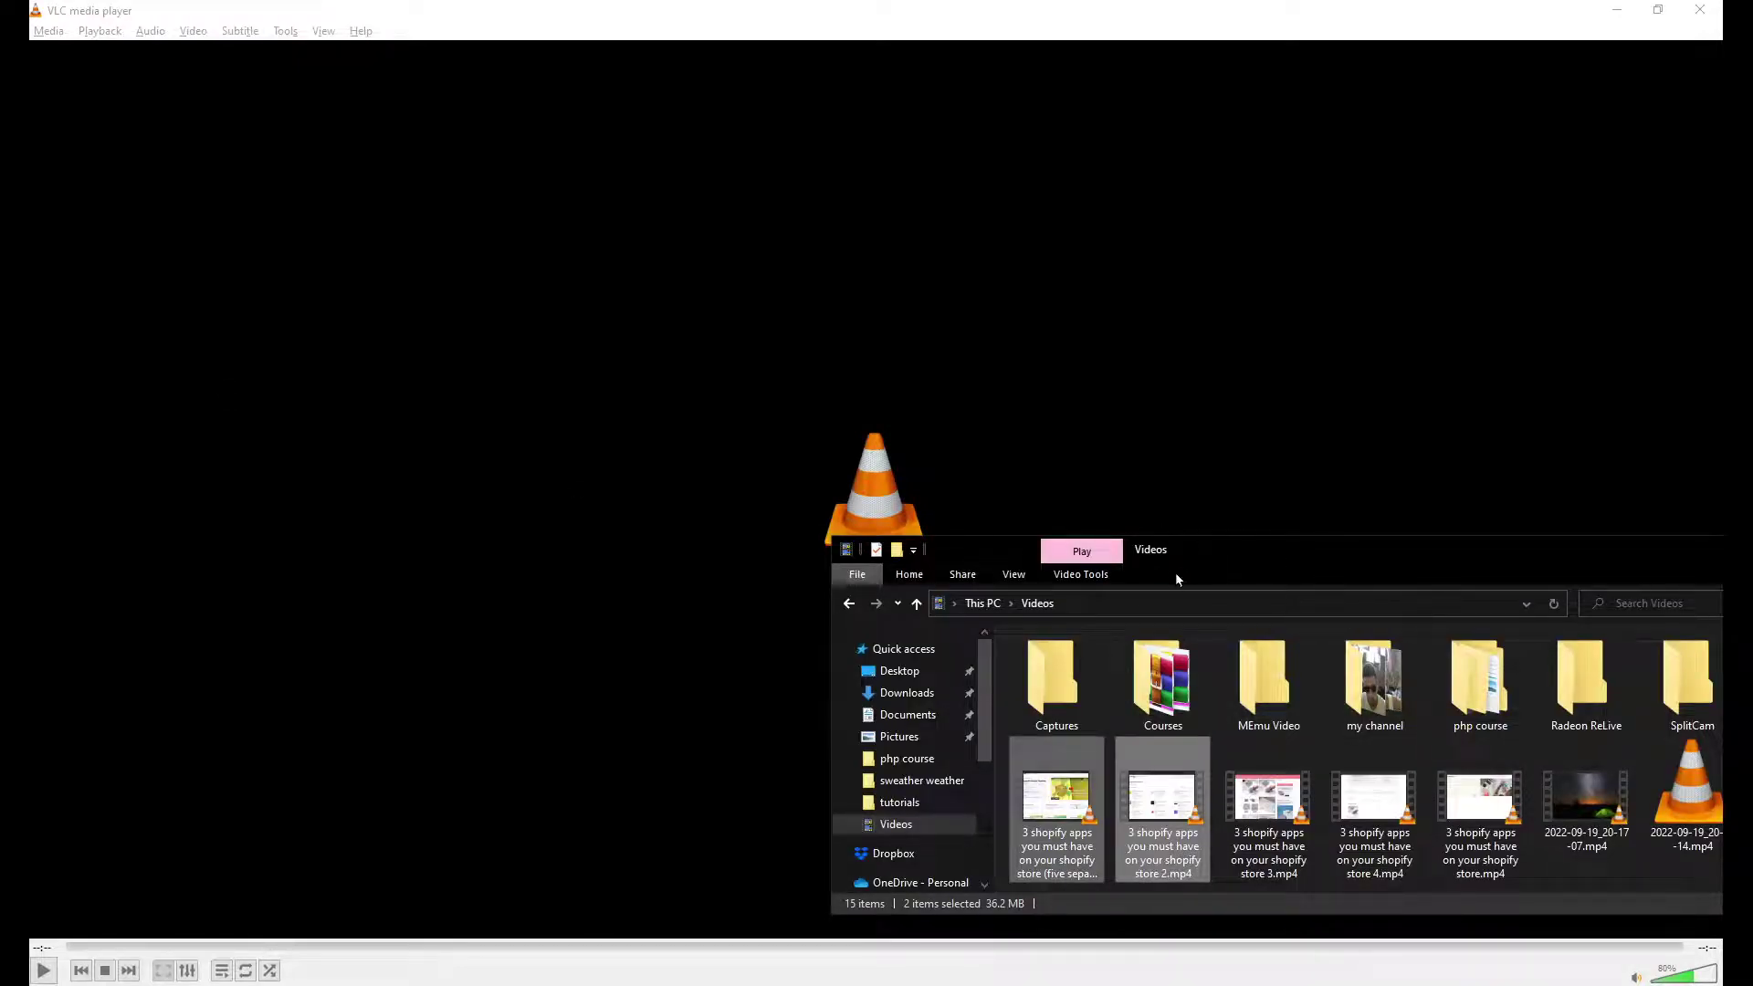
{"action": "mouse_move", "coordinate": [1187, 537]}
{"action": "left_mouse_down"}
{"action": "mouse_move", "coordinate": [1174, 520]}
{"action": "mouse_move", "coordinate": [906, 516]}
{"action": "left_mouse_up"}
{"action": "left_click", "coordinate": [1300, 825]}
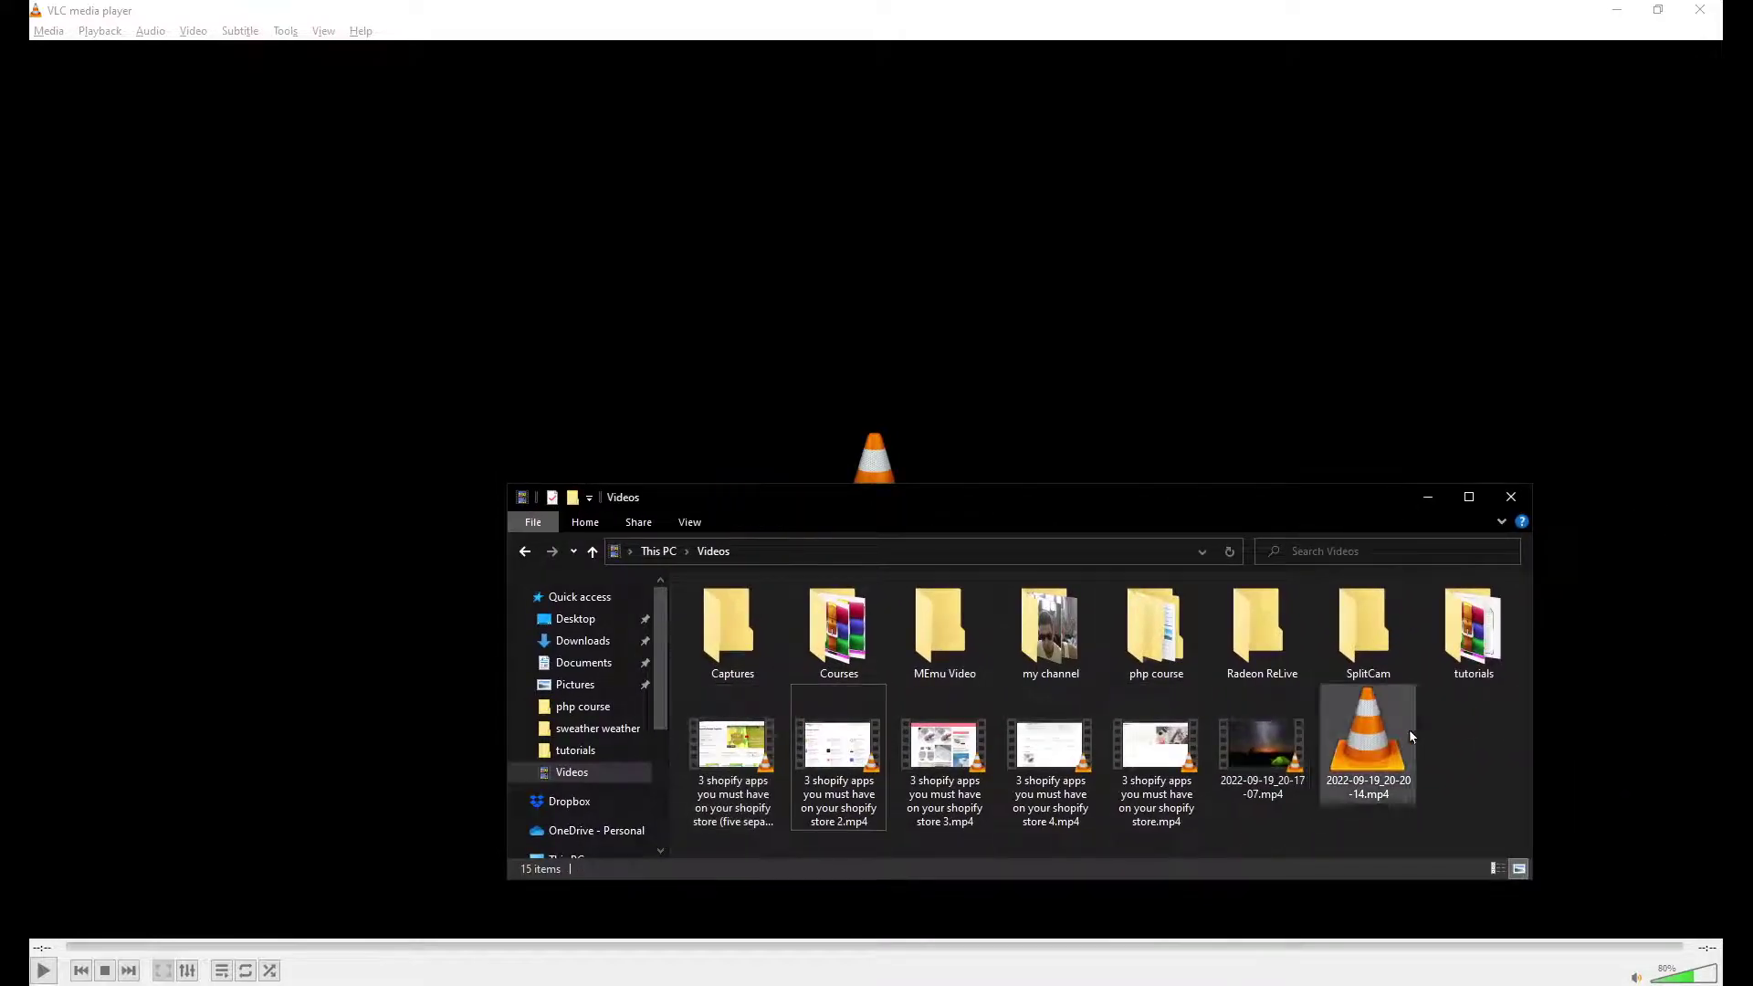
{"action": "left_click", "coordinate": [1573, 725]}
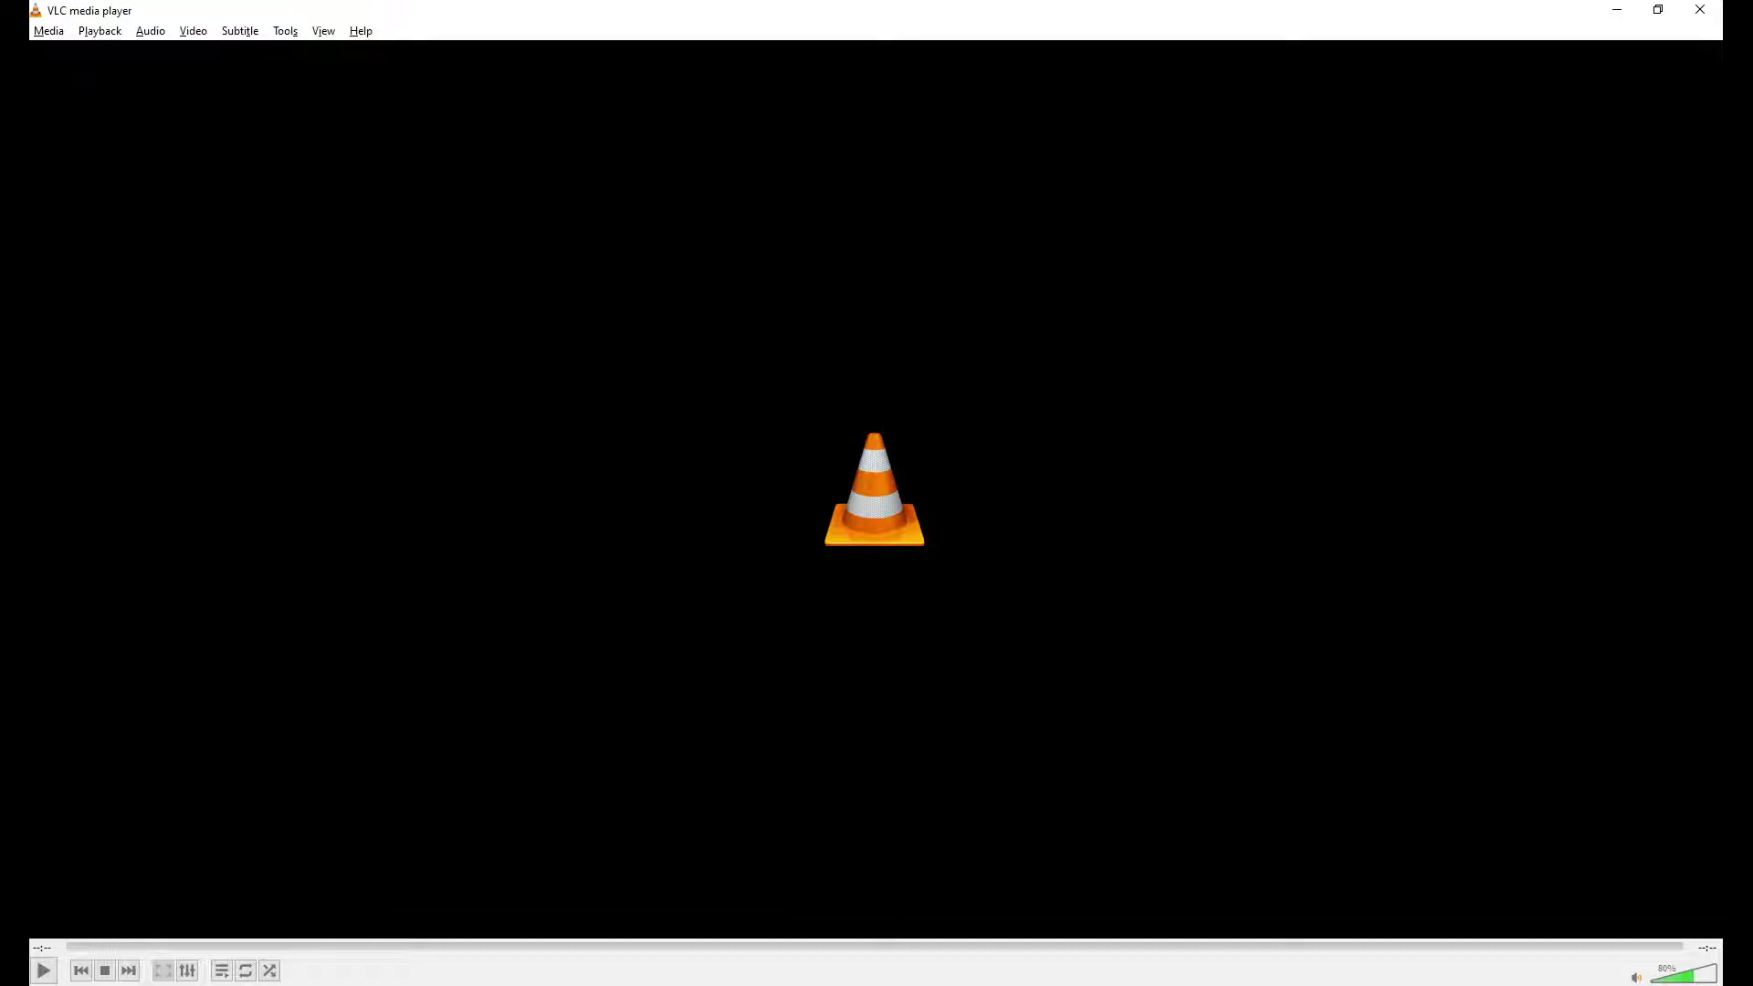
{"action": "key", "text": "alt+Tab"}
{"action": "left_click_drag", "start_coordinate": [838, 758], "coordinate": [364, 586]}
Pause the recording and open Tools > Effects and Filters
{"action": "key", "text": "space"}
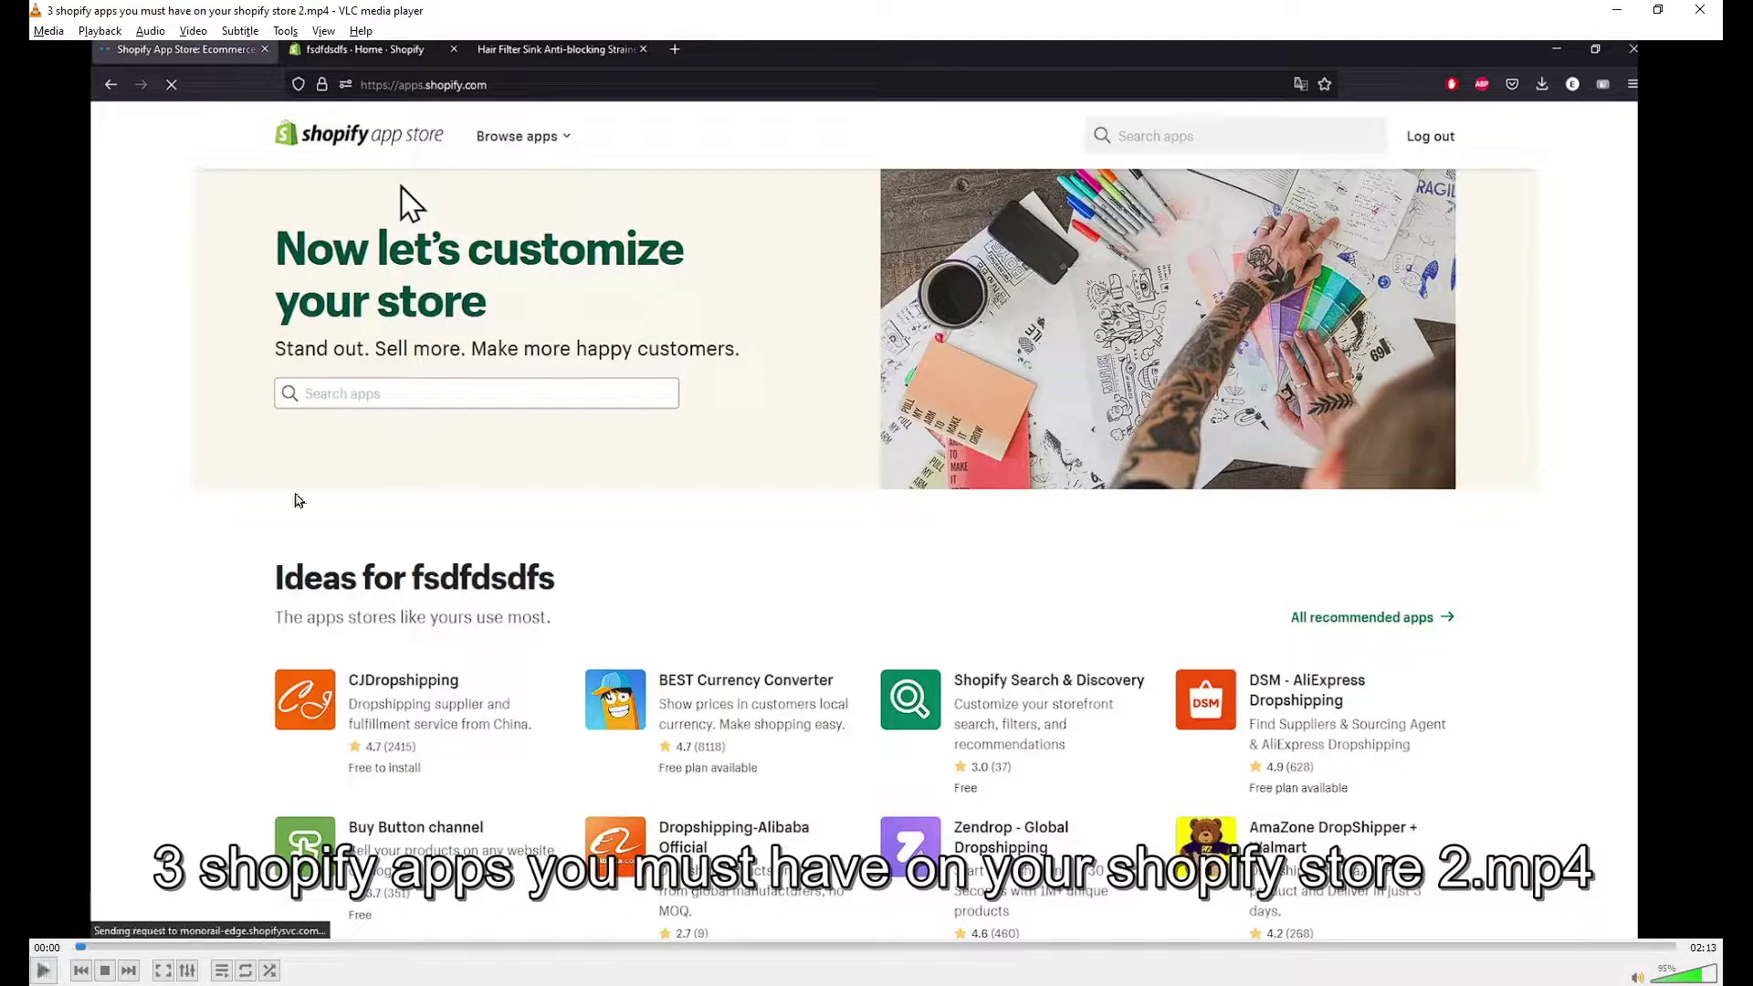
{"action": "left_click", "coordinate": [50, 31]}
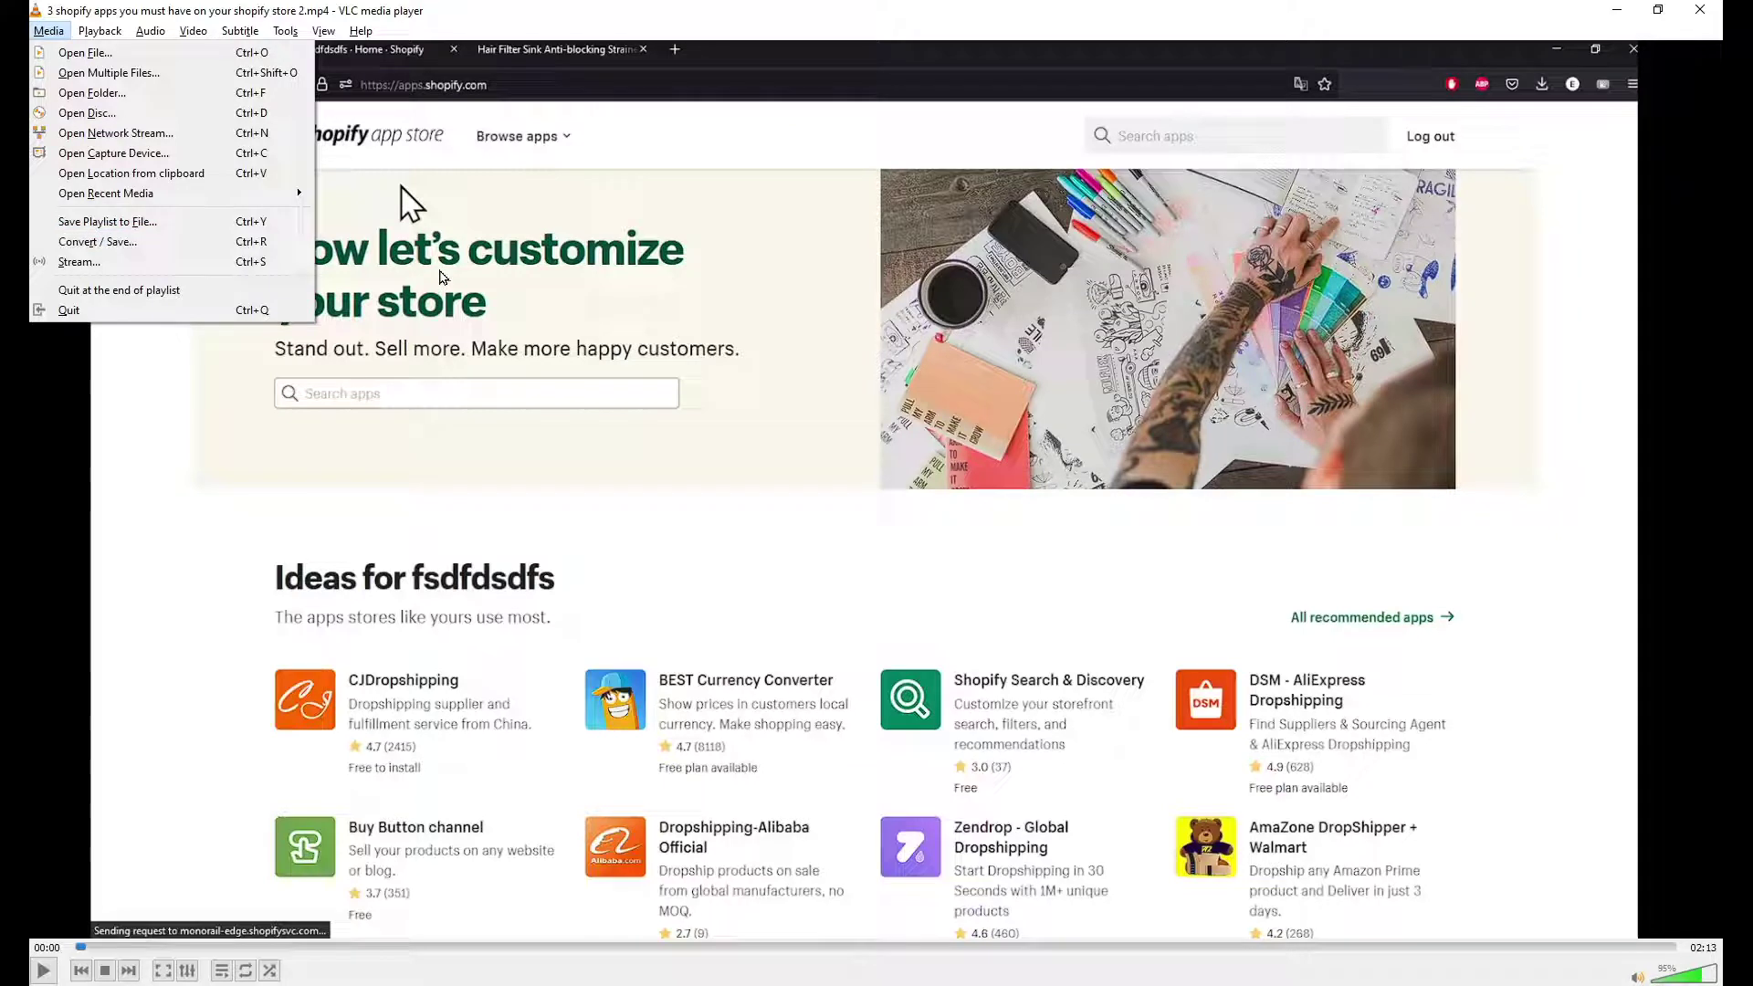
{"action": "left_click", "coordinate": [439, 276]}
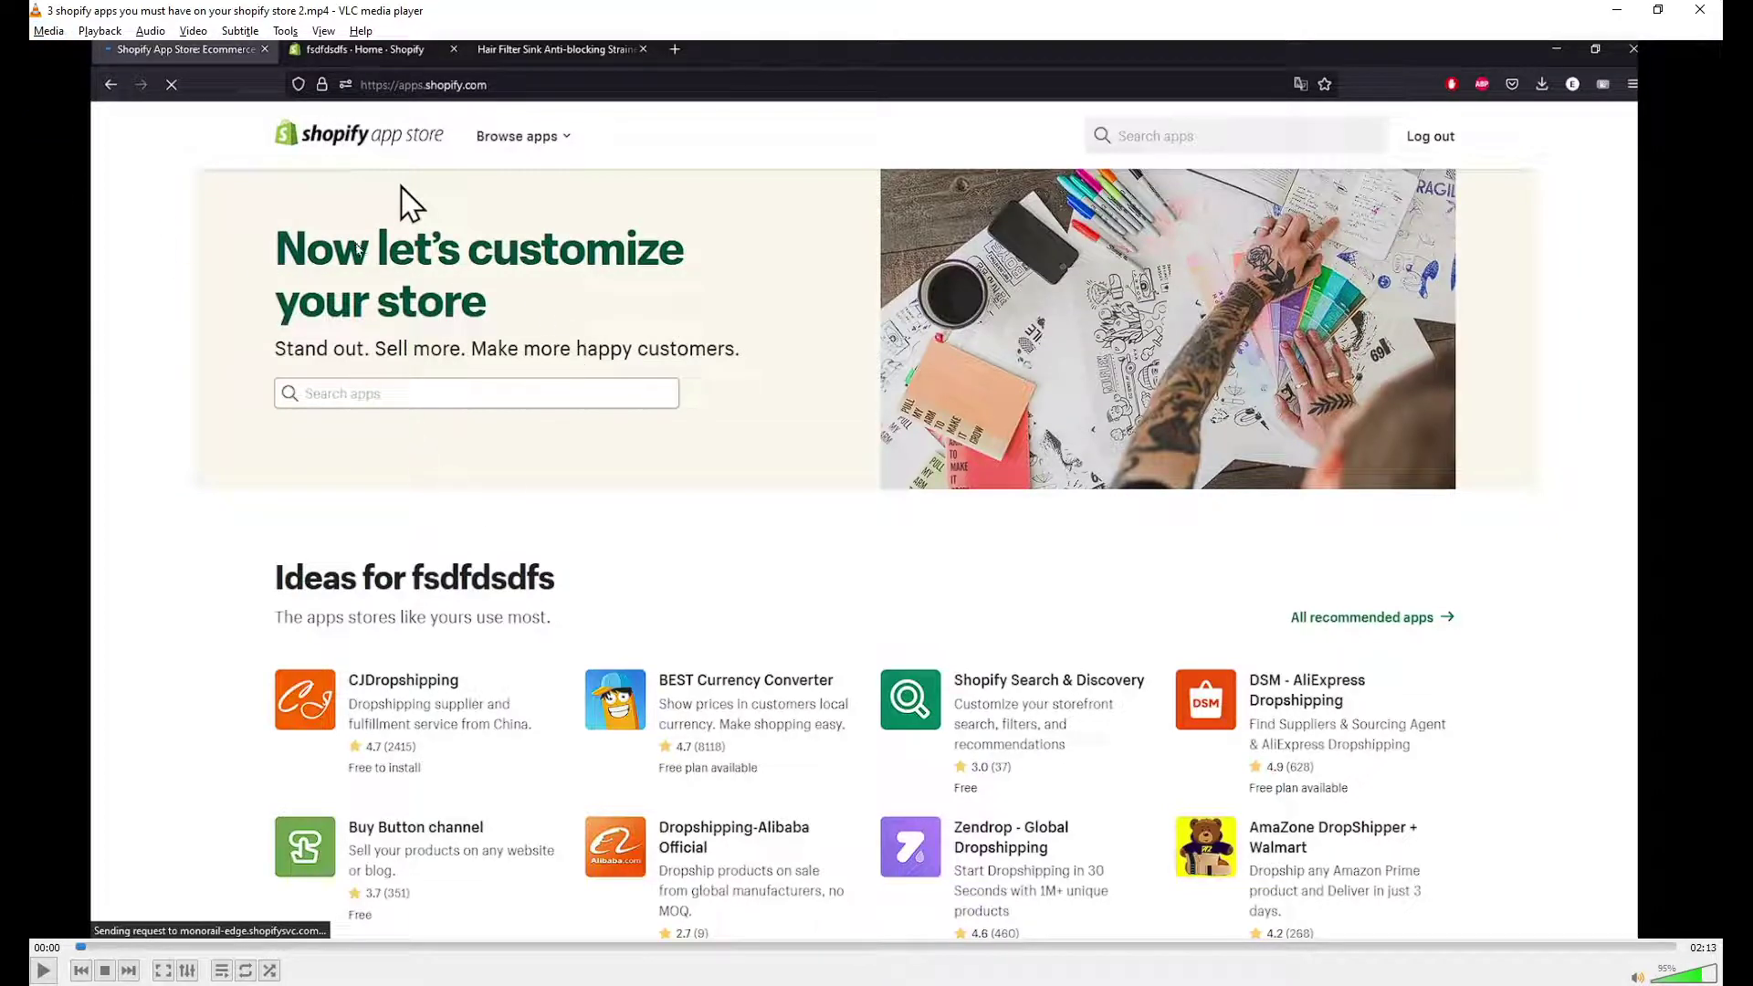
{"action": "left_click", "coordinate": [282, 32]}
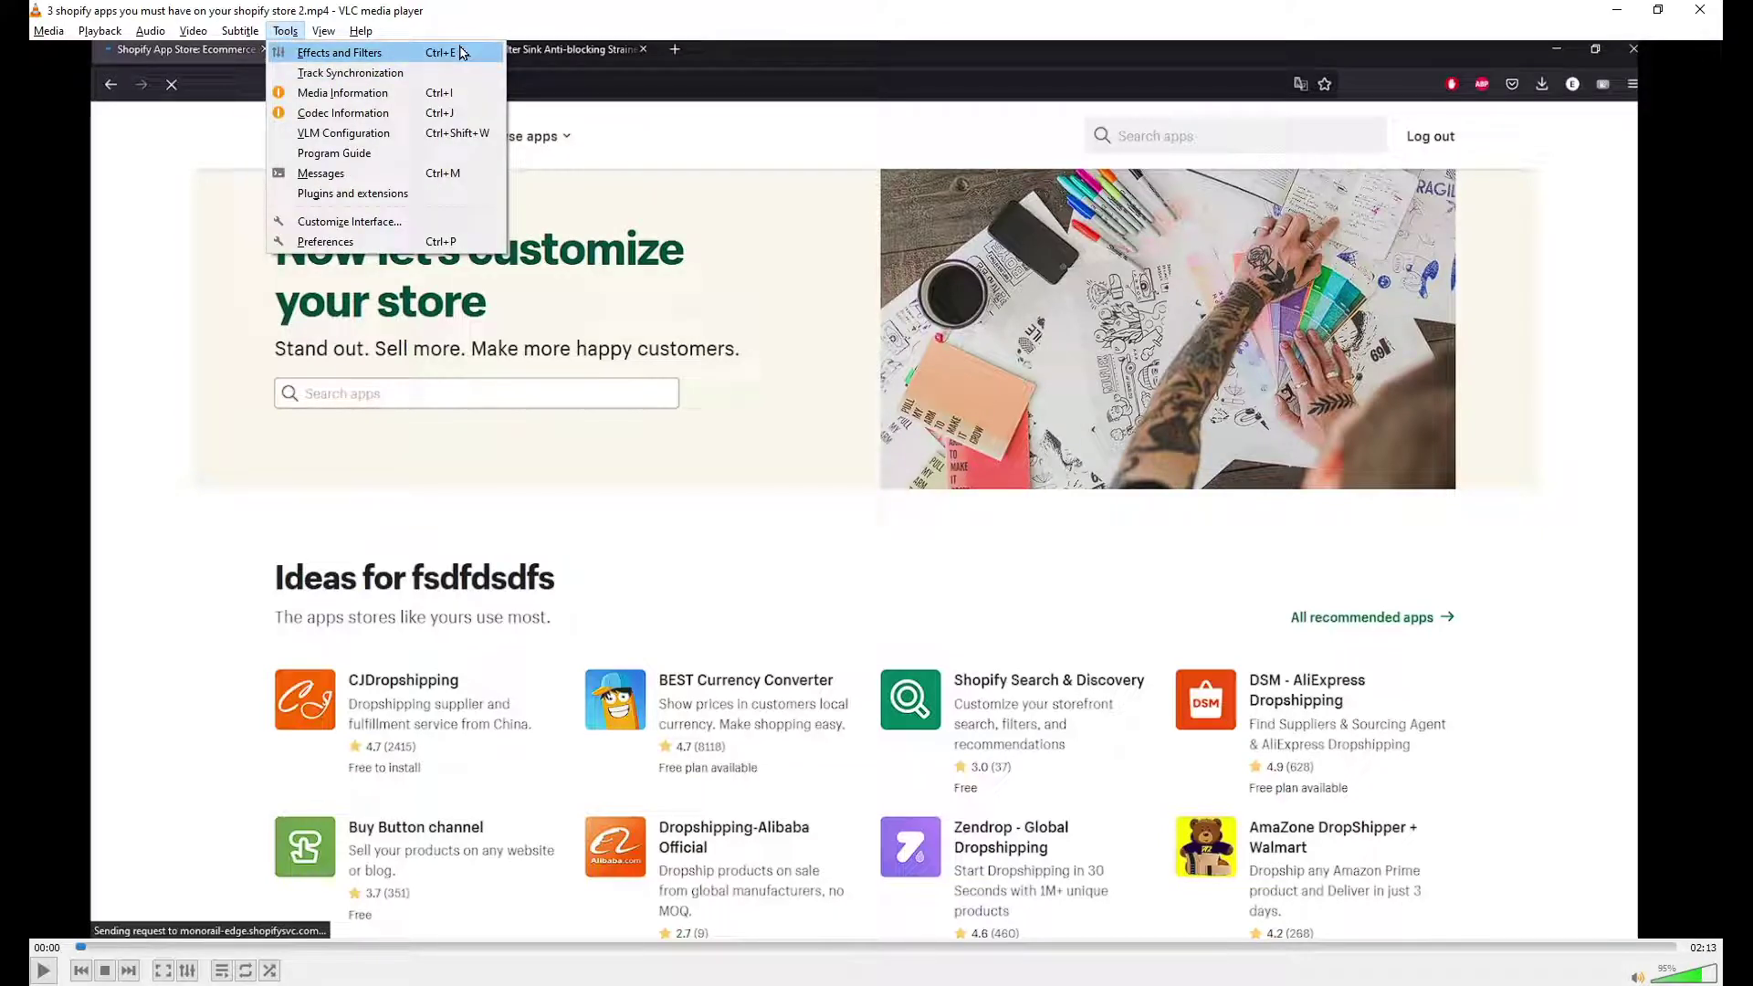
{"action": "left_click", "coordinate": [461, 53]}
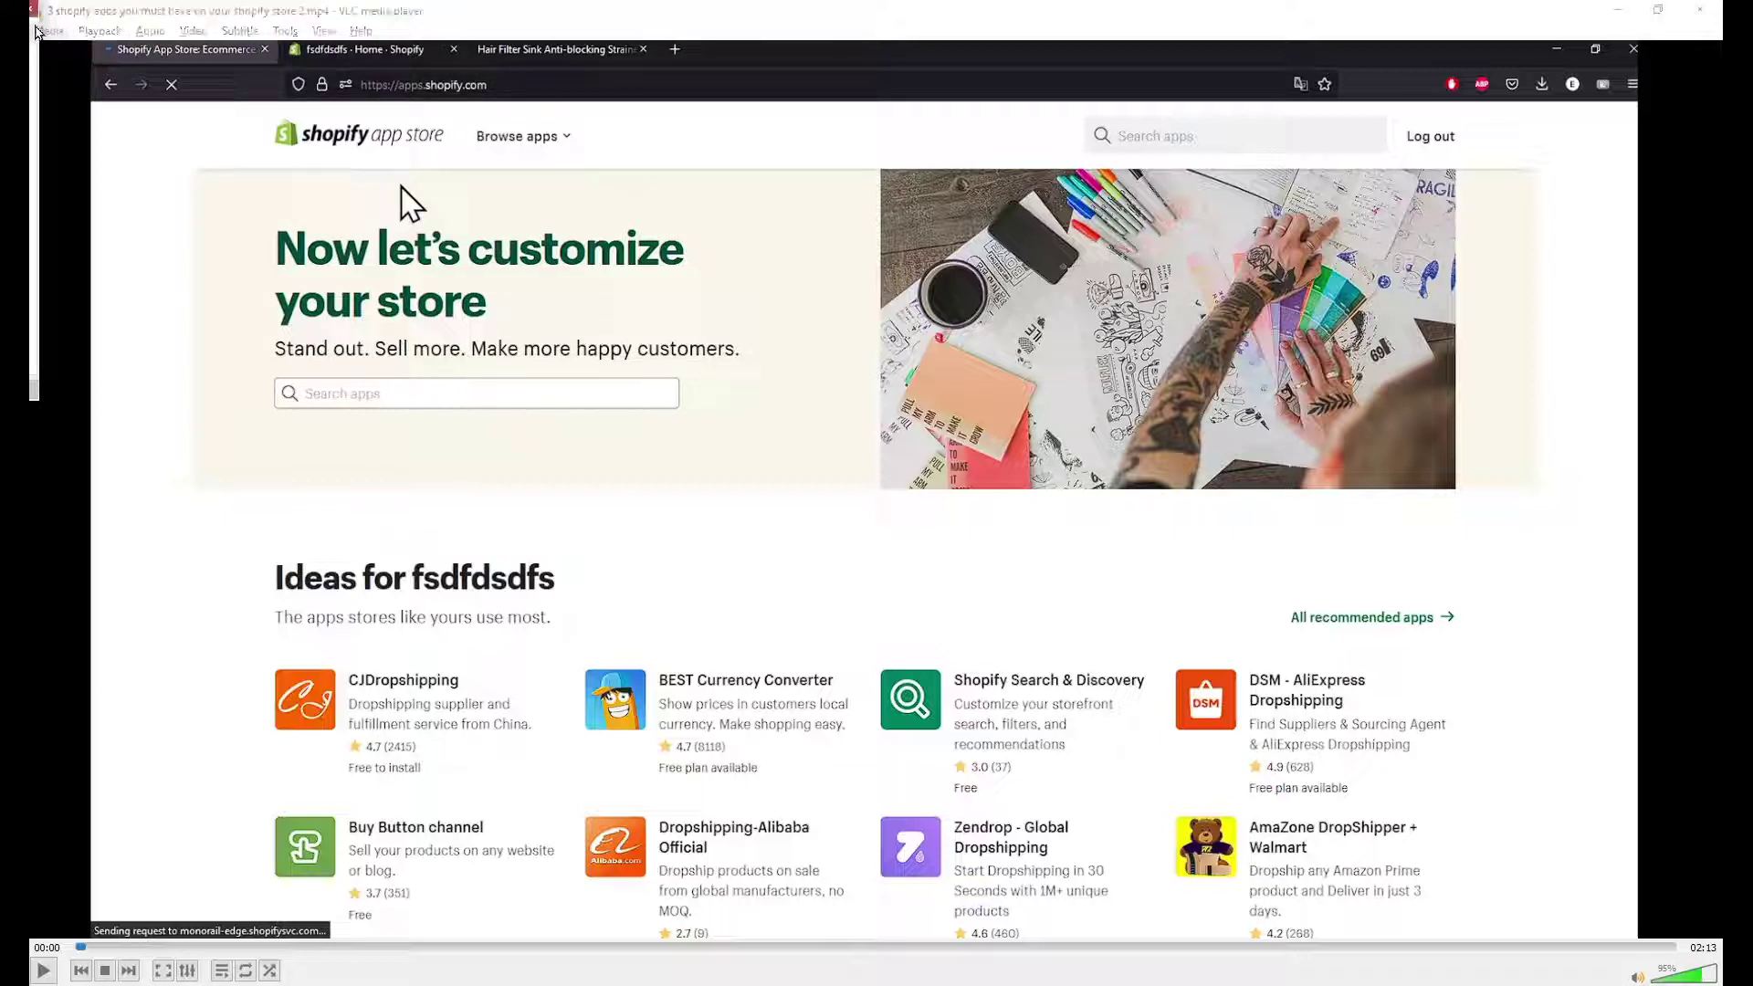
Centre the Adjustments and Effects dialog and enable the equalizer, raising 60 Hz to 2.1 dB
{"action": "left_click_drag", "start_coordinate": [33, 27], "coordinate": [1018, 219]}
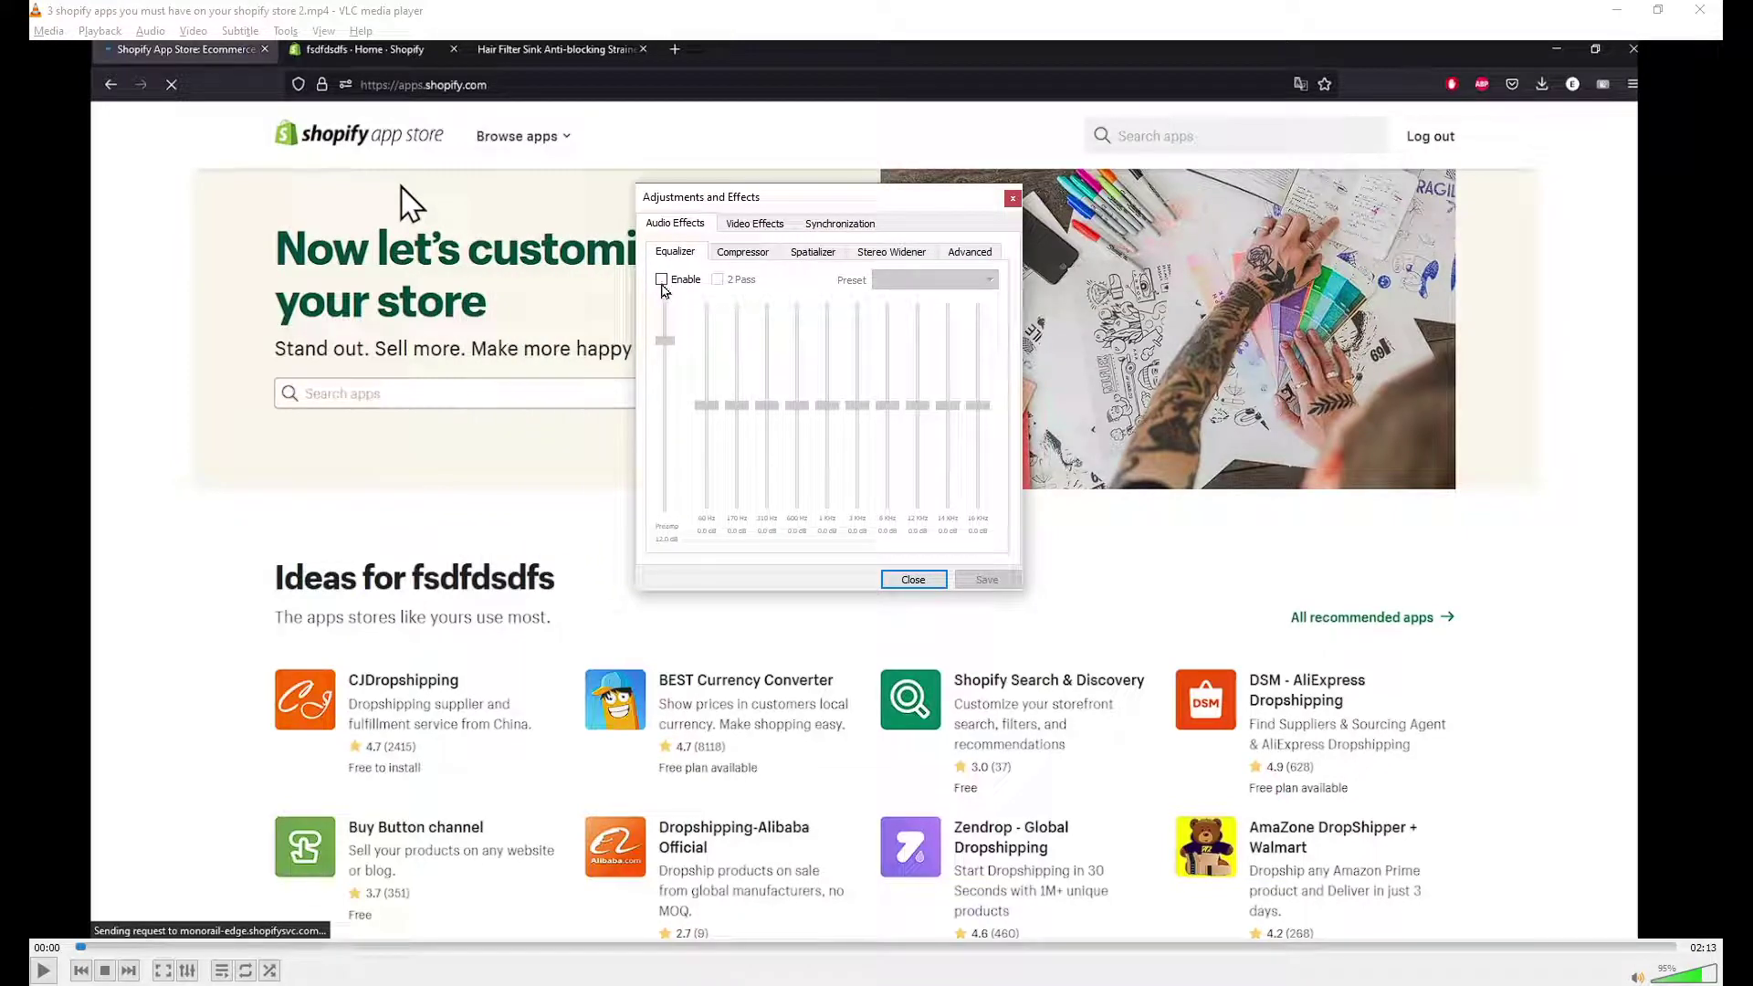
{"action": "left_click", "coordinate": [661, 279]}
{"action": "mouse_move", "coordinate": [711, 408]}
{"action": "left_mouse_down"}
{"action": "mouse_move", "coordinate": [708, 347]}
{"action": "mouse_move", "coordinate": [706, 410]}
{"action": "left_mouse_up"}
Turn off the equalizer, set Top crop to 100 px, and synchronize top/bottom and left/right crops
{"action": "left_click", "coordinate": [661, 280]}
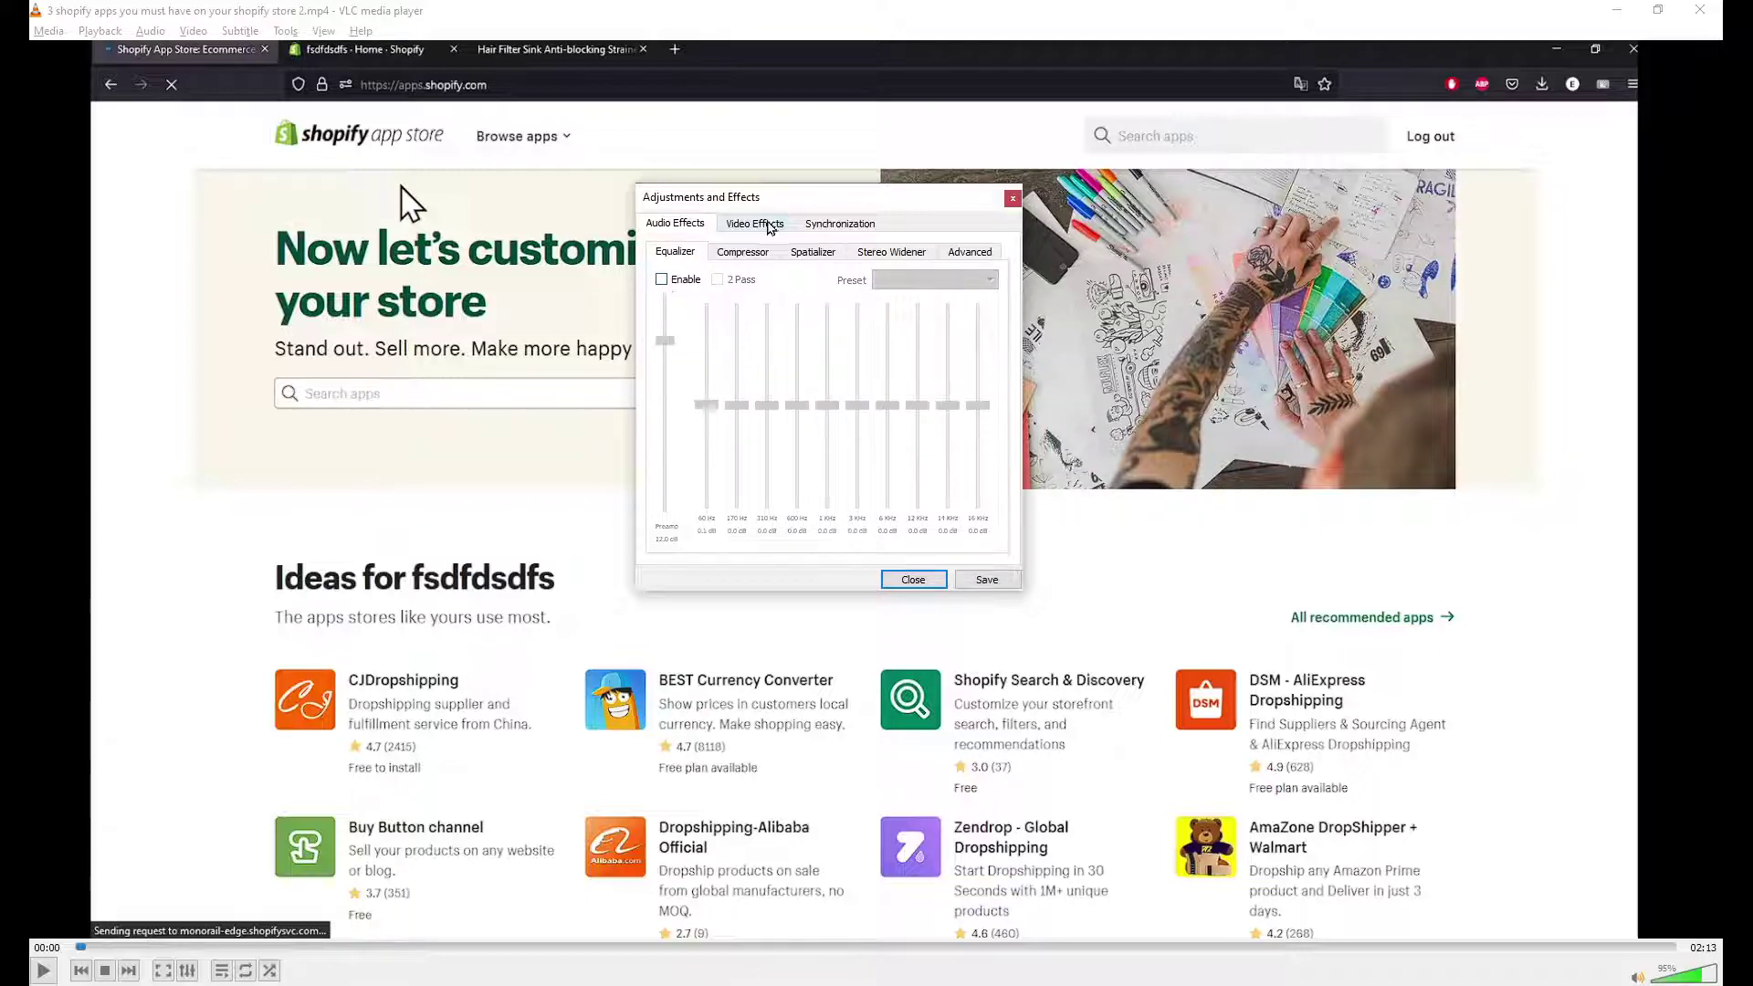
{"action": "left_click", "coordinate": [758, 224]}
{"action": "left_click", "coordinate": [726, 252]}
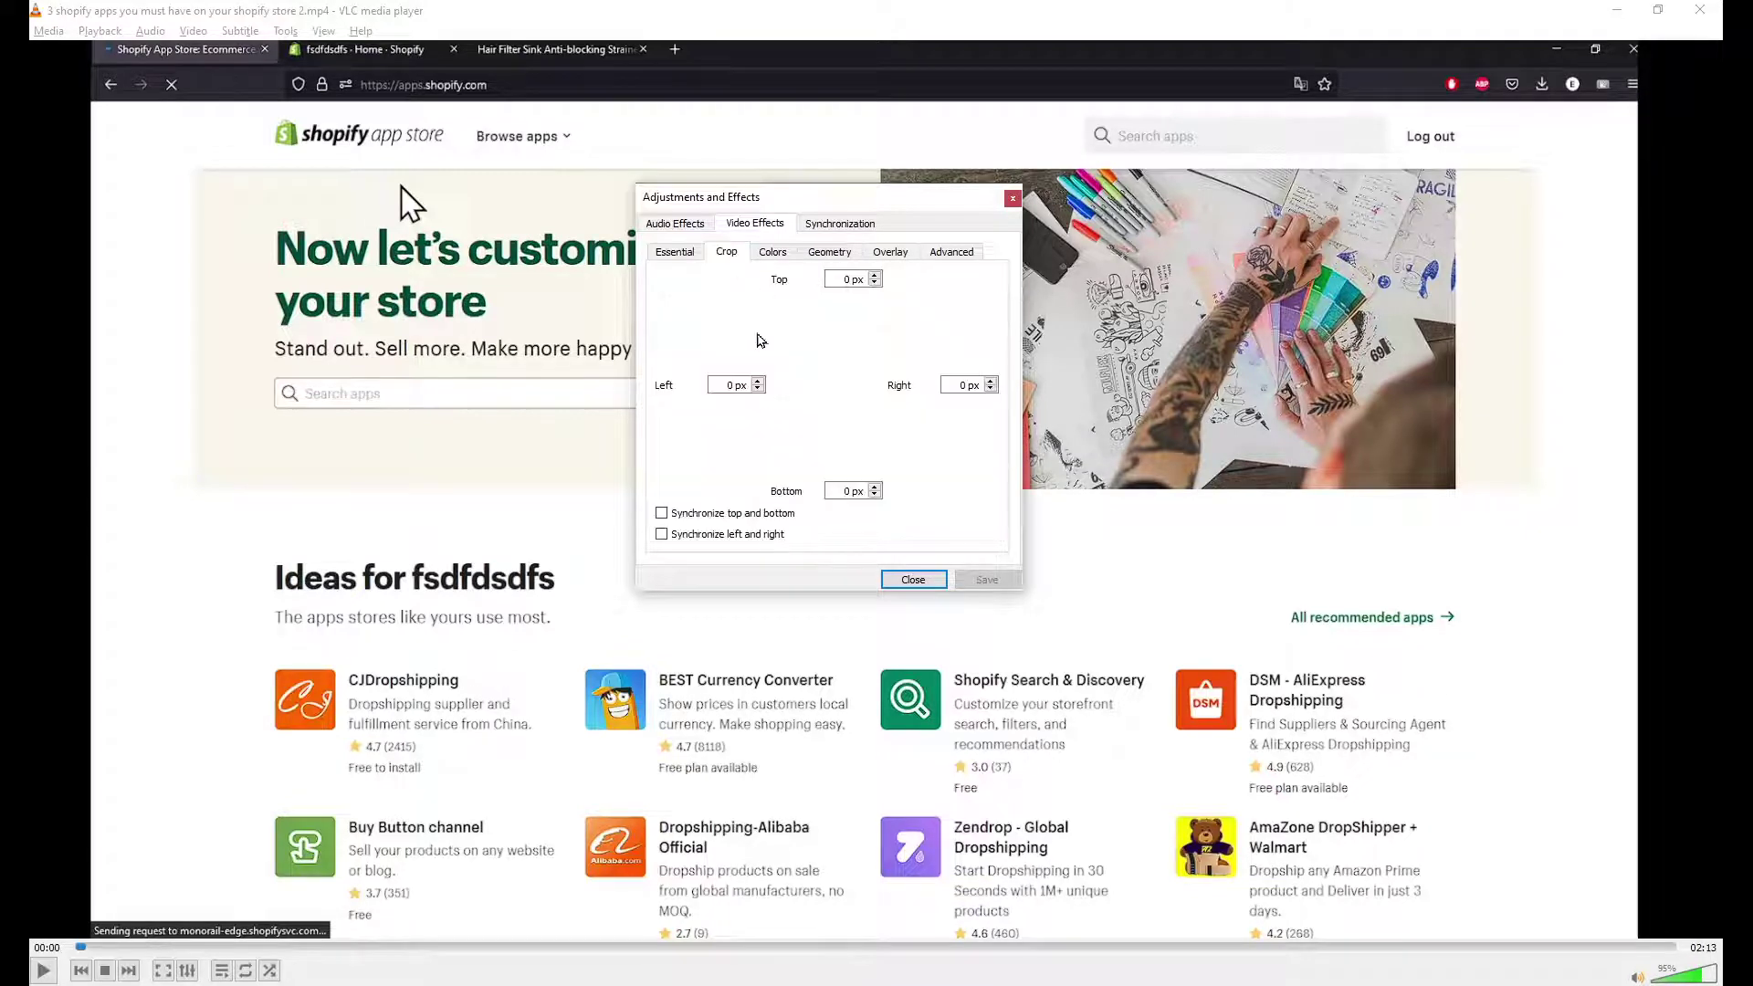
{"action": "left_click", "coordinate": [849, 278]}
{"action": "type", "text": "100"}
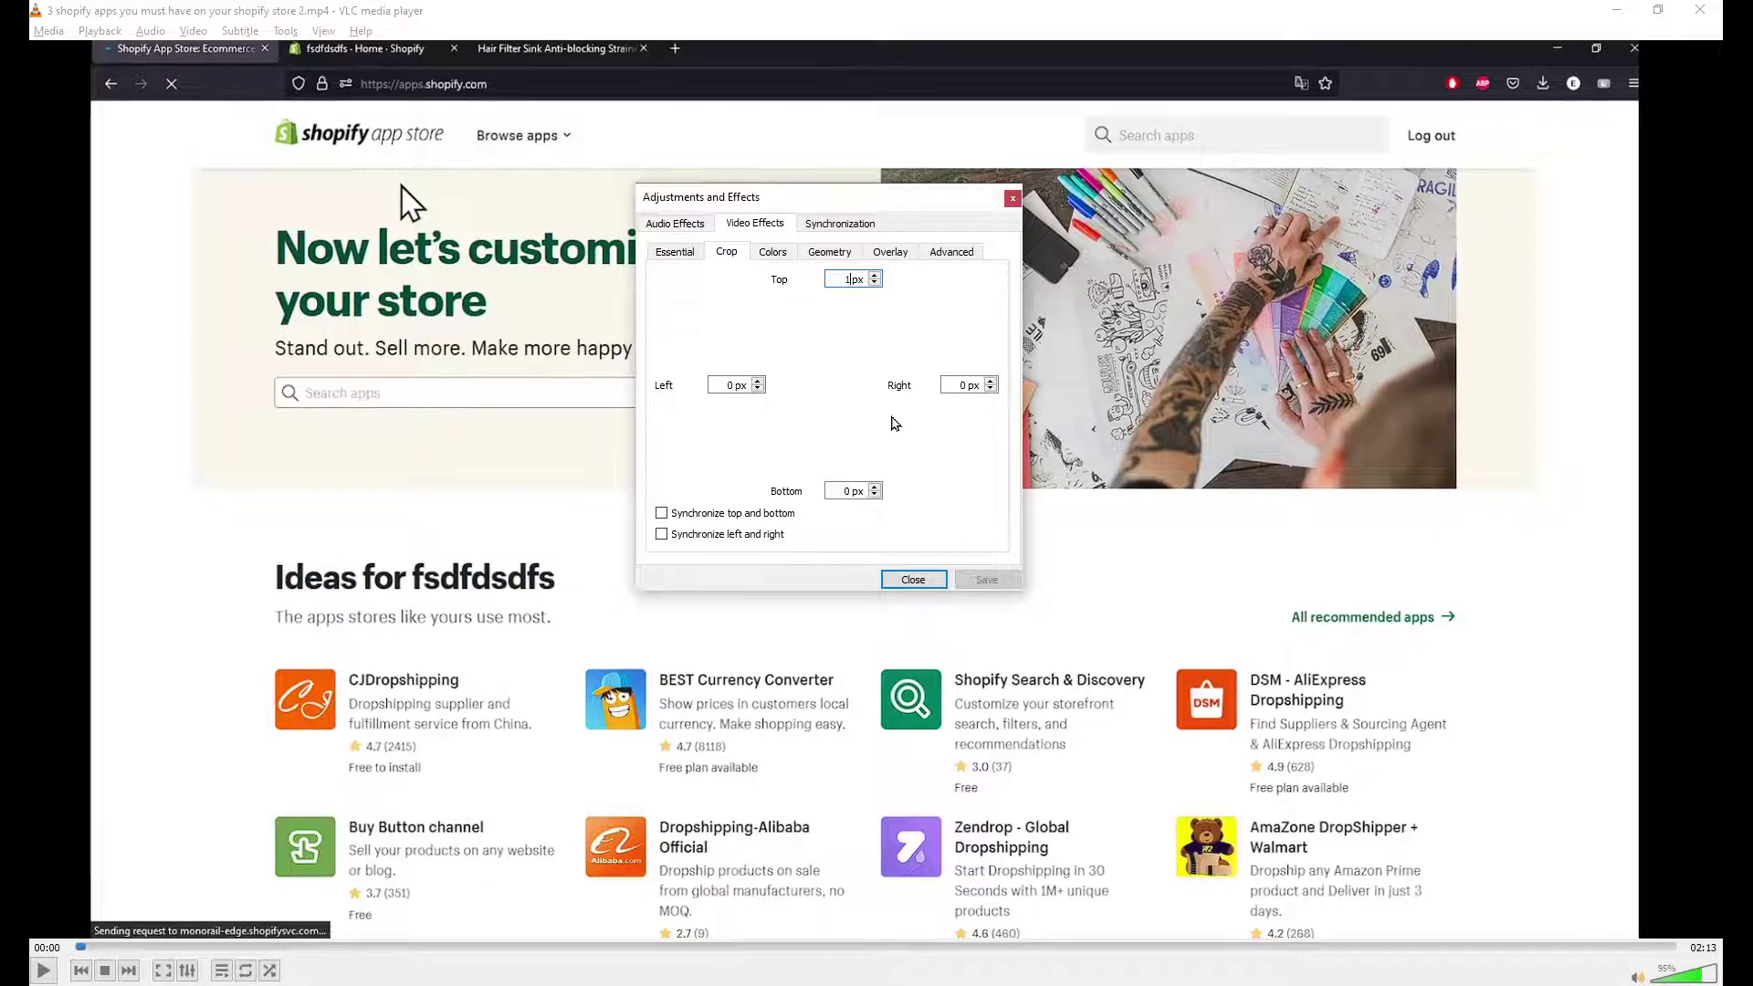
{"action": "key", "text": "BackSpace"}
{"action": "key", "text": "BackSpace"}
{"action": "type", "text": "00"}
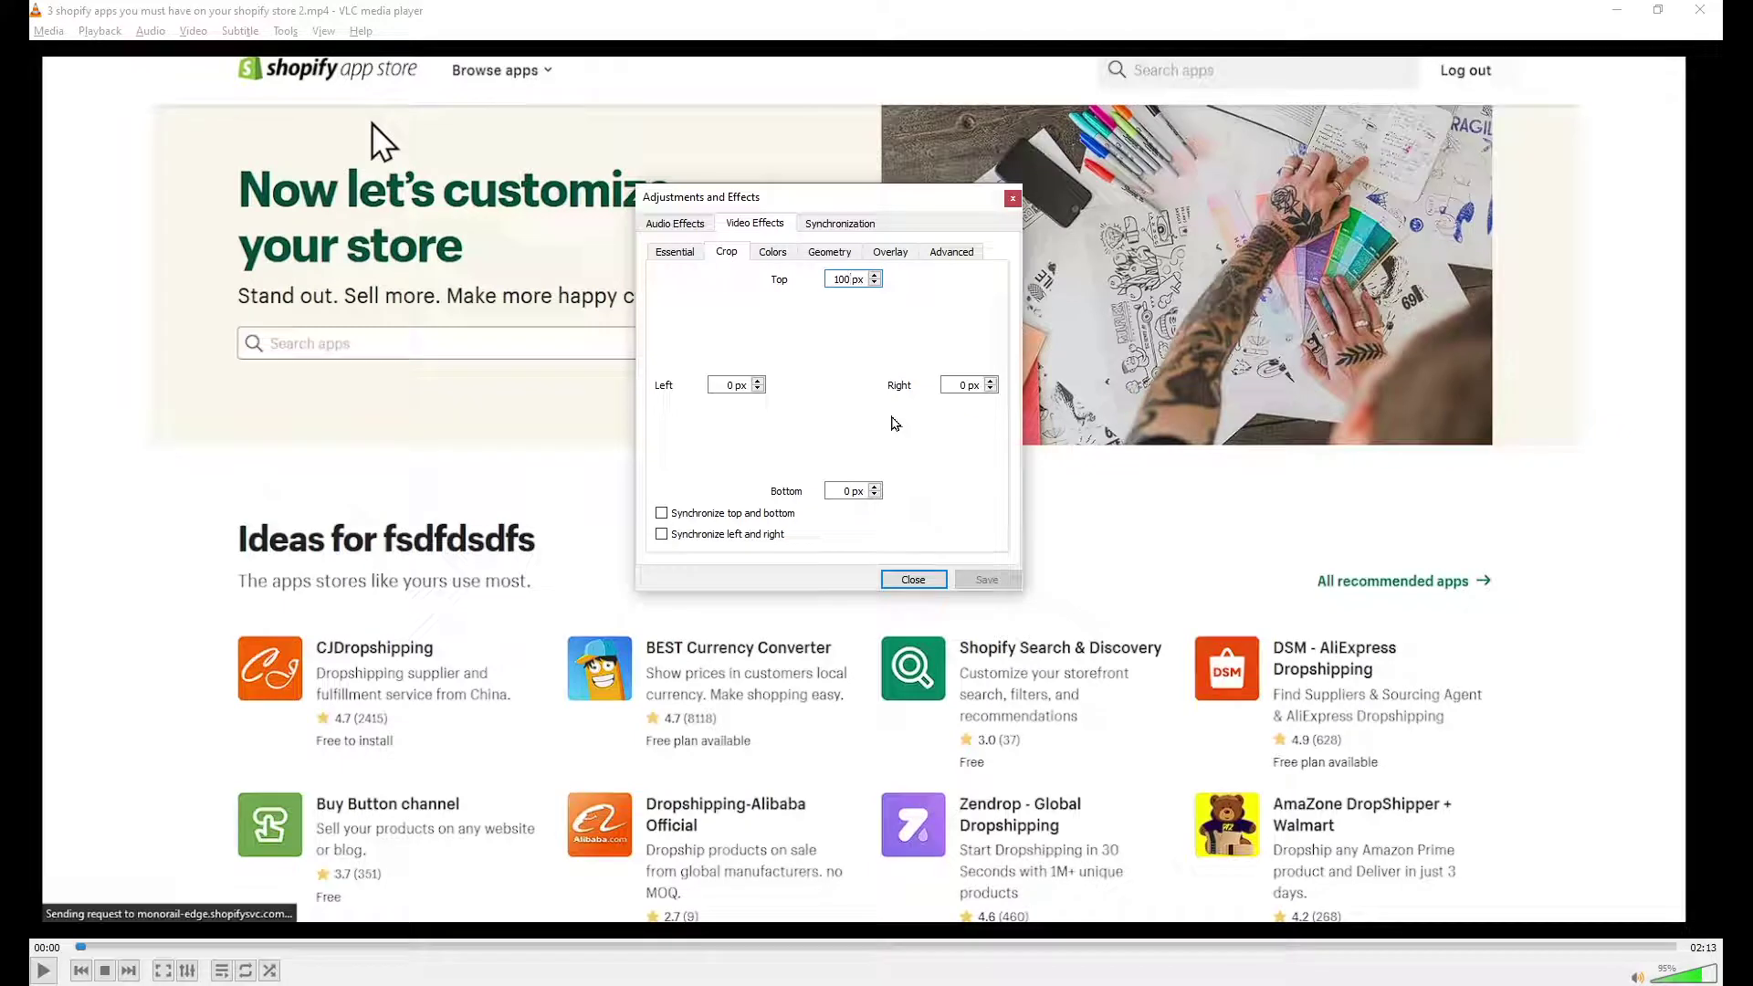
{"action": "left_click", "coordinate": [691, 534]}
{"action": "left_click", "coordinate": [686, 513]}
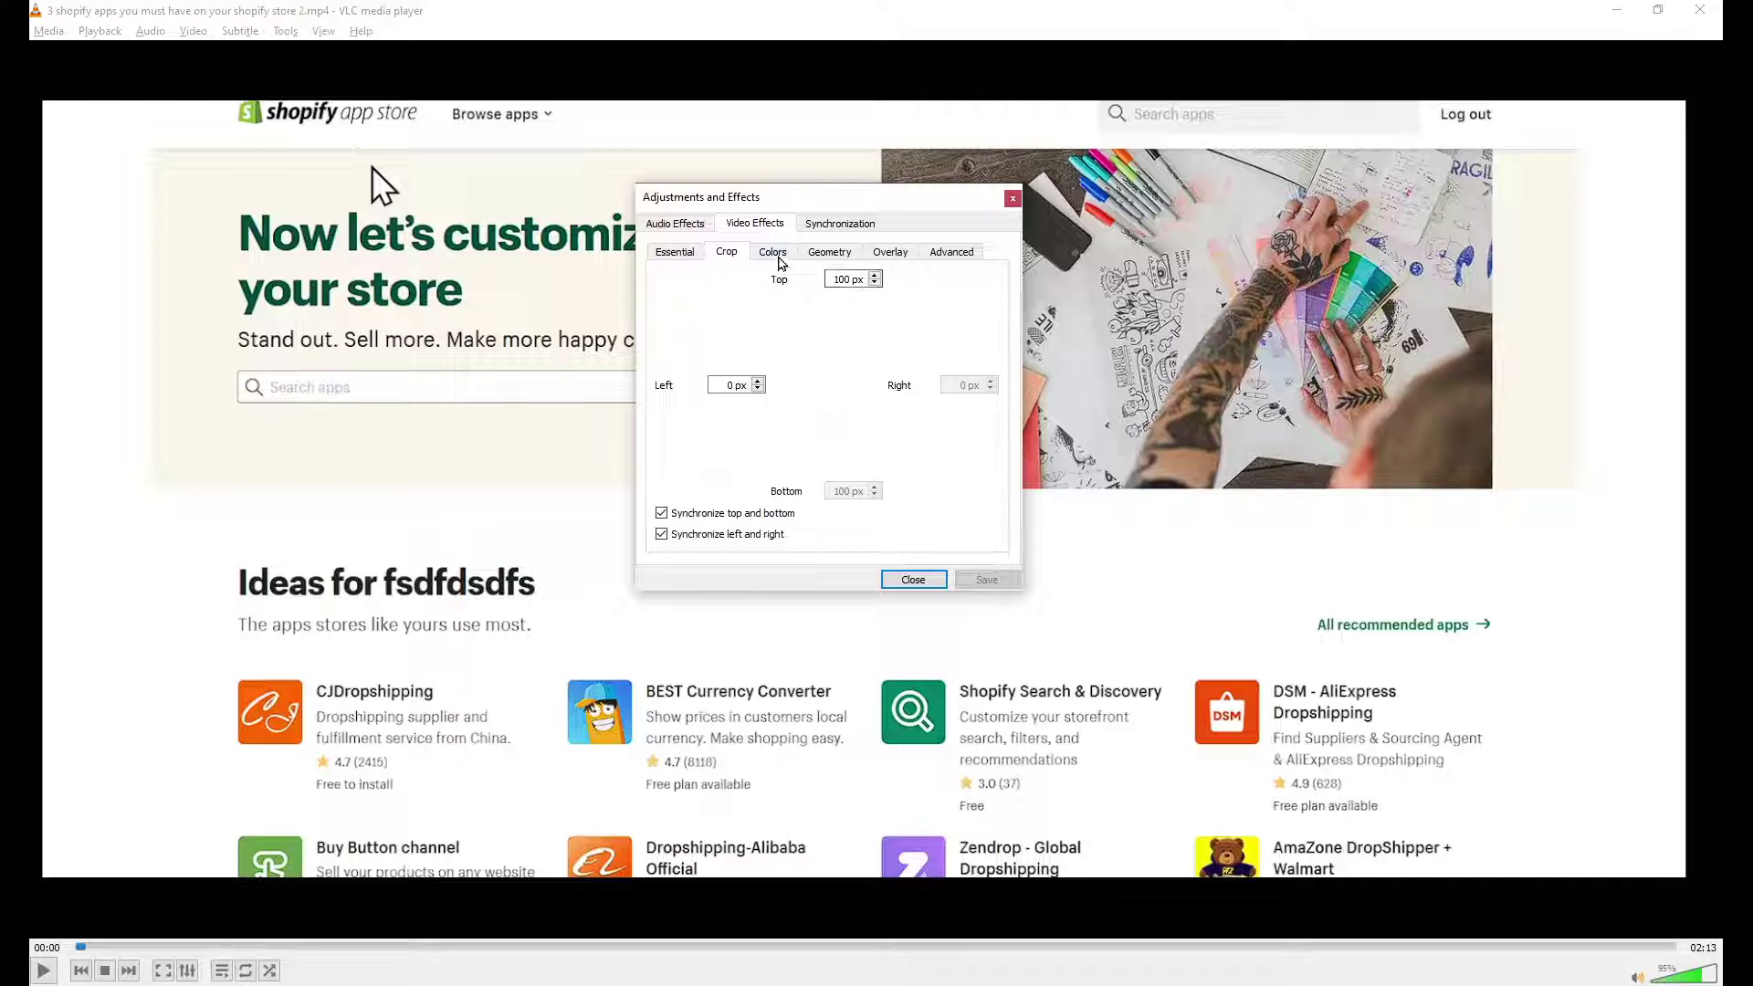
On the Geometry tab, try rotating the video with the Angle dial, then turn Rotate off
{"action": "left_click", "coordinate": [778, 259]}
{"action": "left_click", "coordinate": [832, 252]}
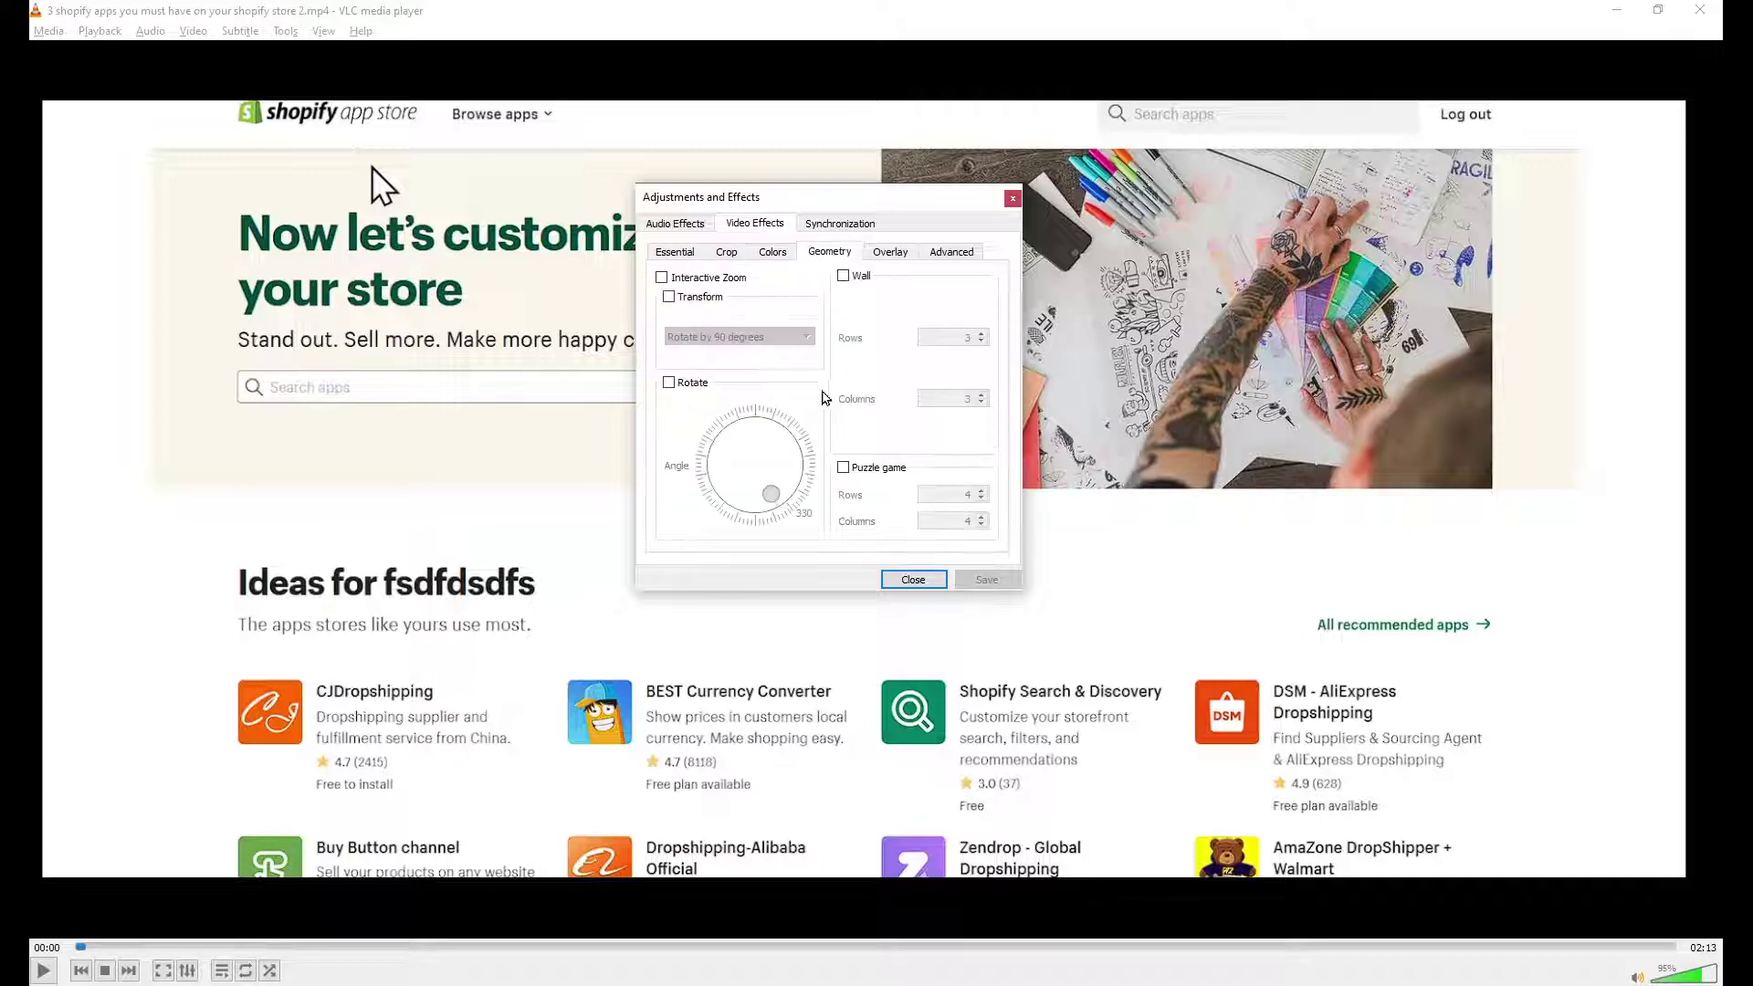
{"action": "left_click", "coordinate": [671, 384]}
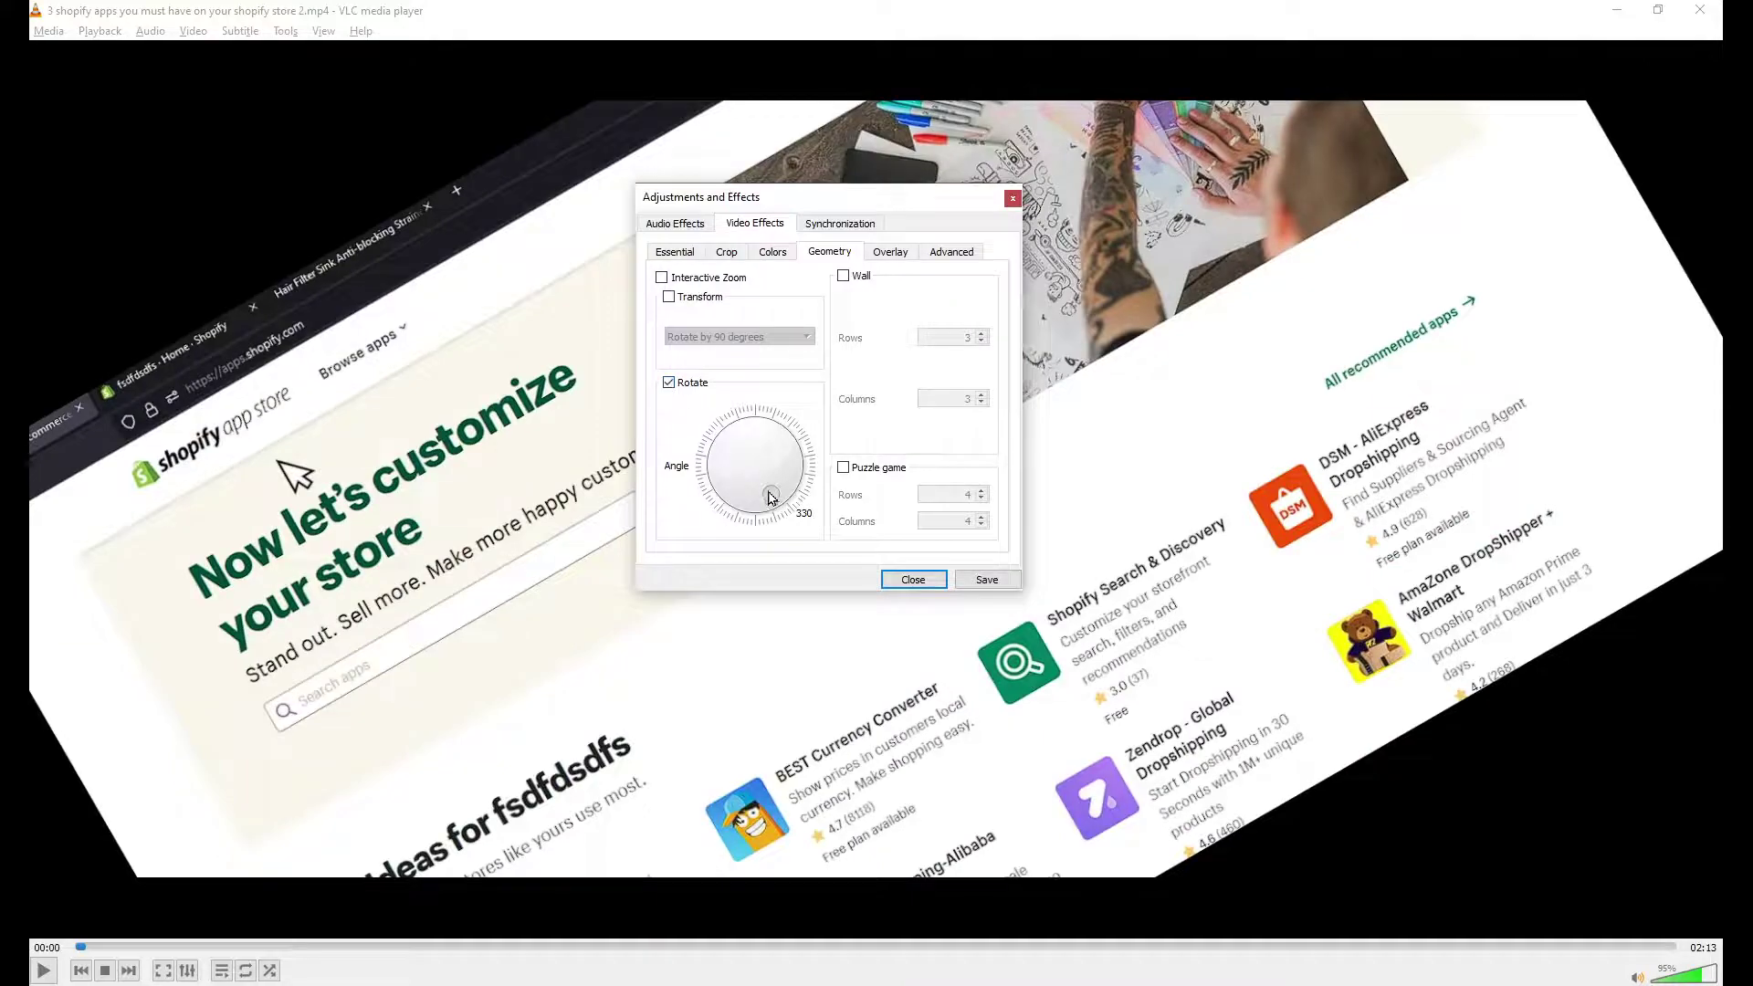
{"action": "mouse_move", "coordinate": [772, 498]}
{"action": "left_mouse_down"}
{"action": "mouse_move", "coordinate": [720, 465]}
{"action": "mouse_move", "coordinate": [752, 500]}
{"action": "mouse_move", "coordinate": [764, 451]}
{"action": "mouse_move", "coordinate": [723, 468]}
{"action": "mouse_move", "coordinate": [755, 508]}
{"action": "left_mouse_up"}
{"action": "left_click", "coordinate": [691, 386]}
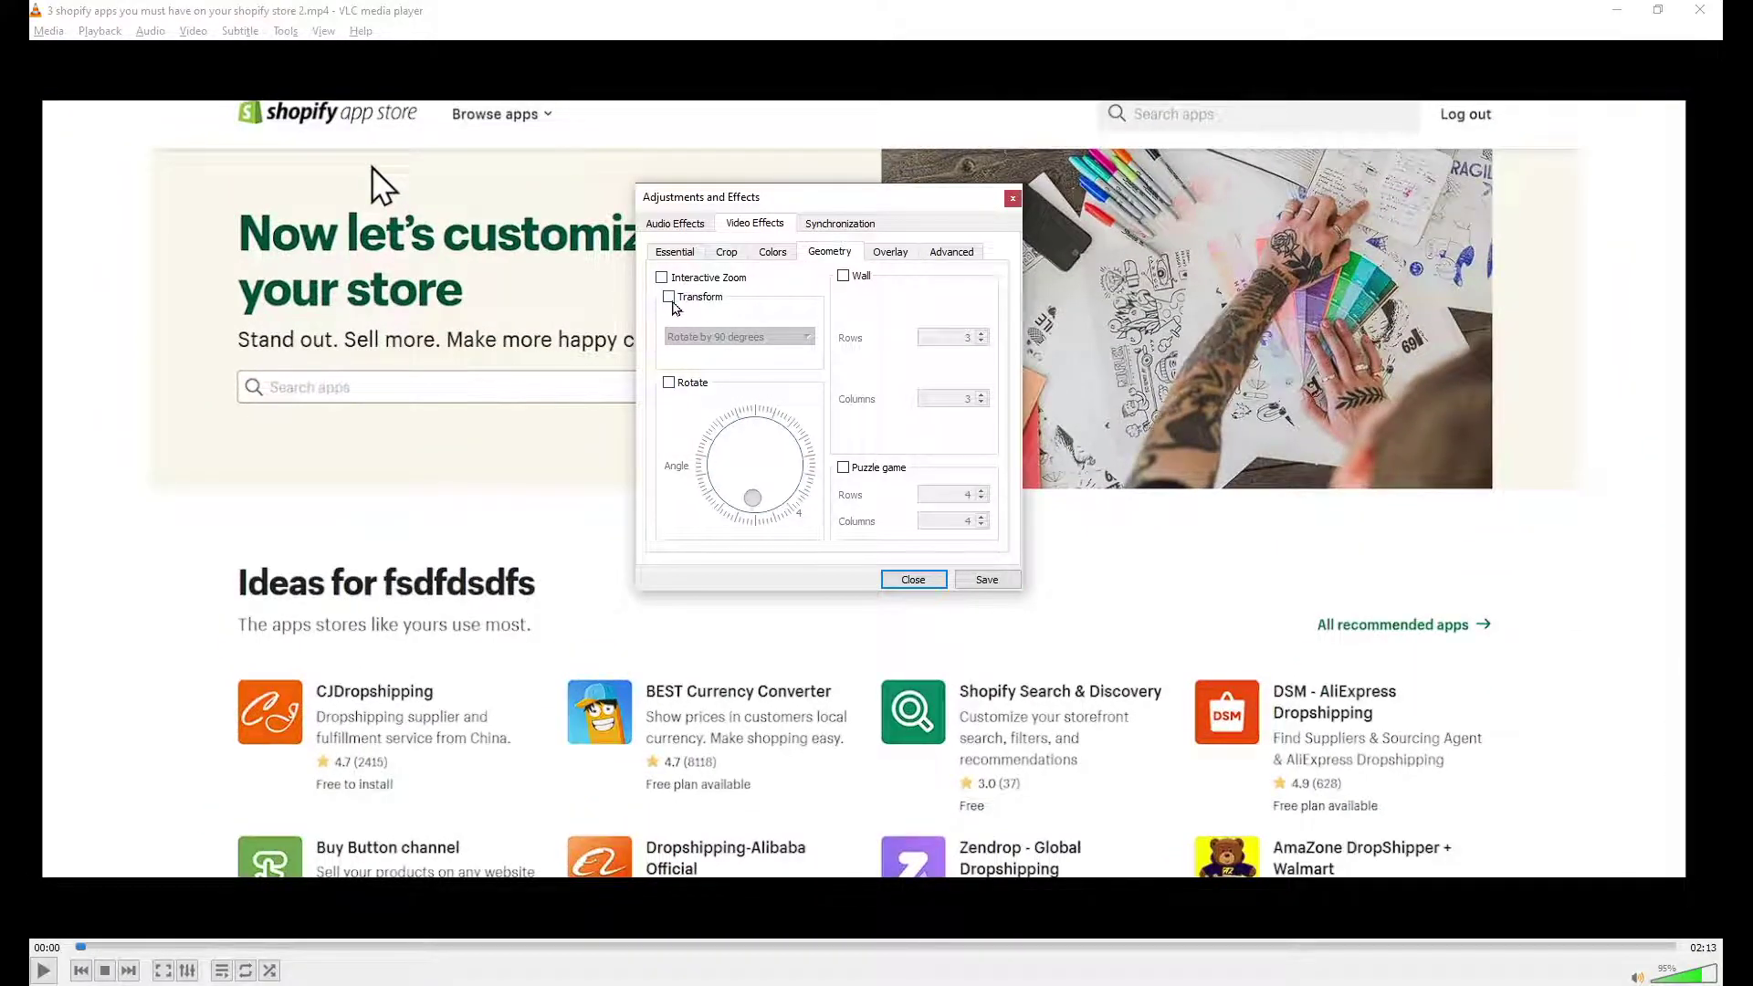
Enable Transform and choose Flip horizontally from the transform list
{"action": "left_click", "coordinate": [669, 298]}
{"action": "left_click", "coordinate": [749, 336]}
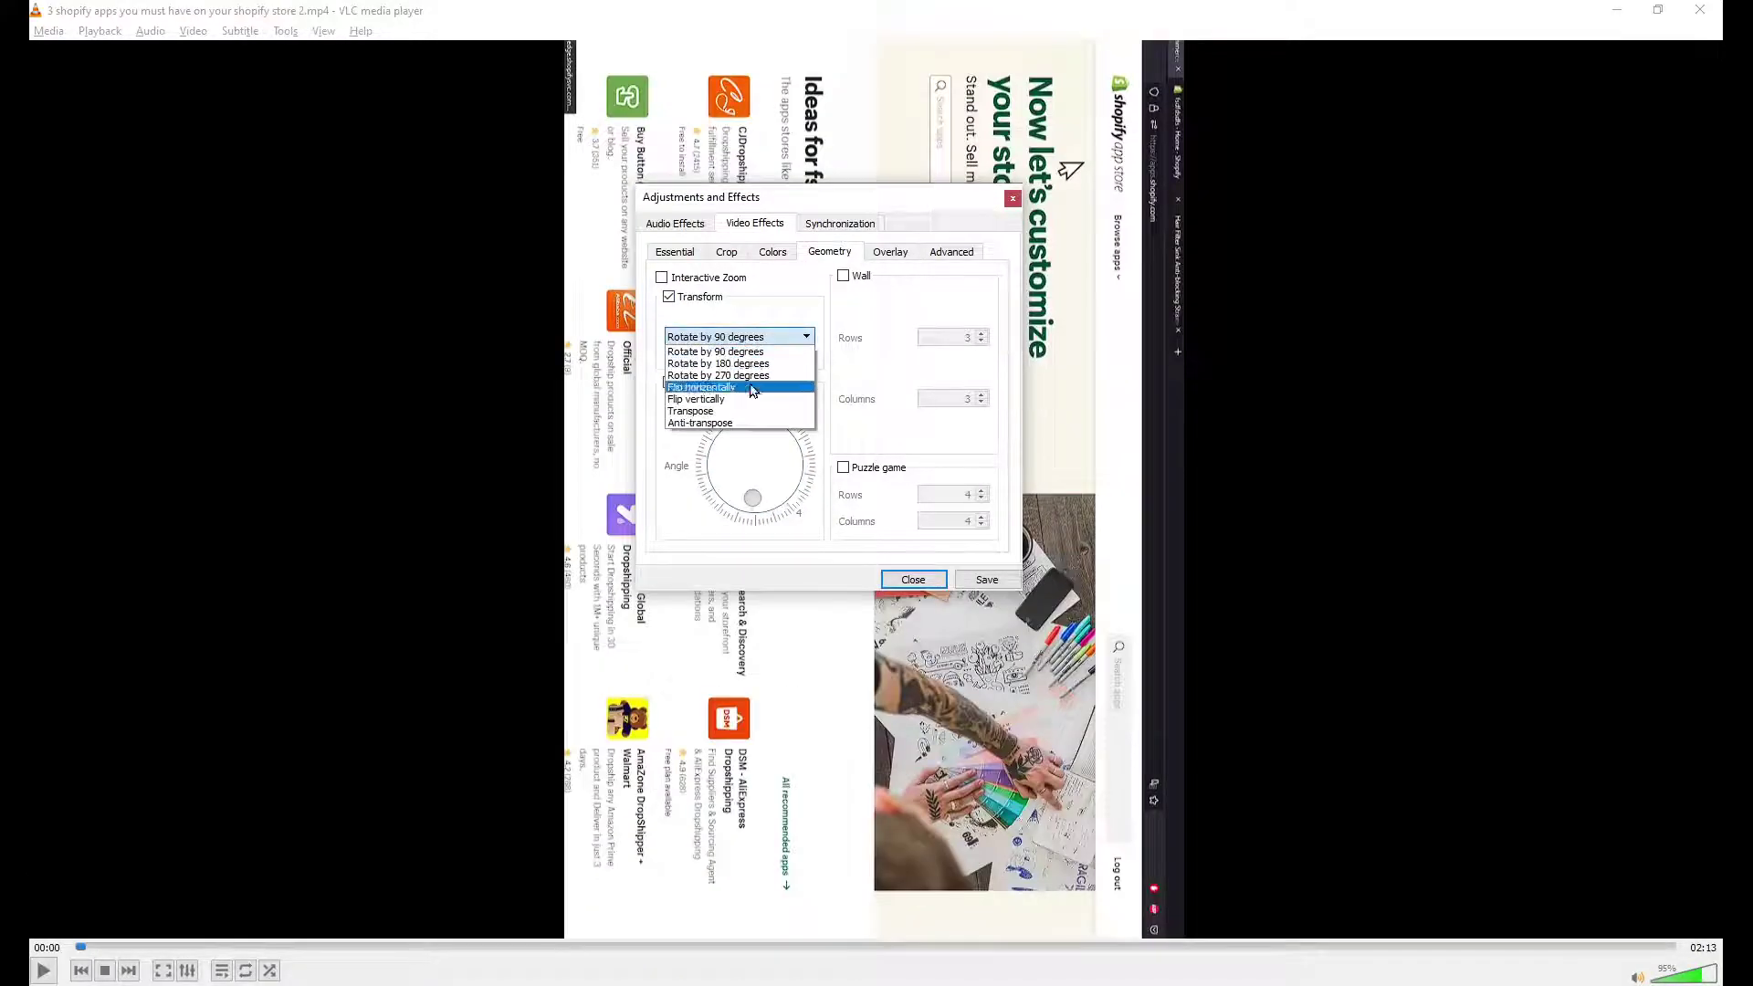
{"action": "left_click", "coordinate": [754, 393]}
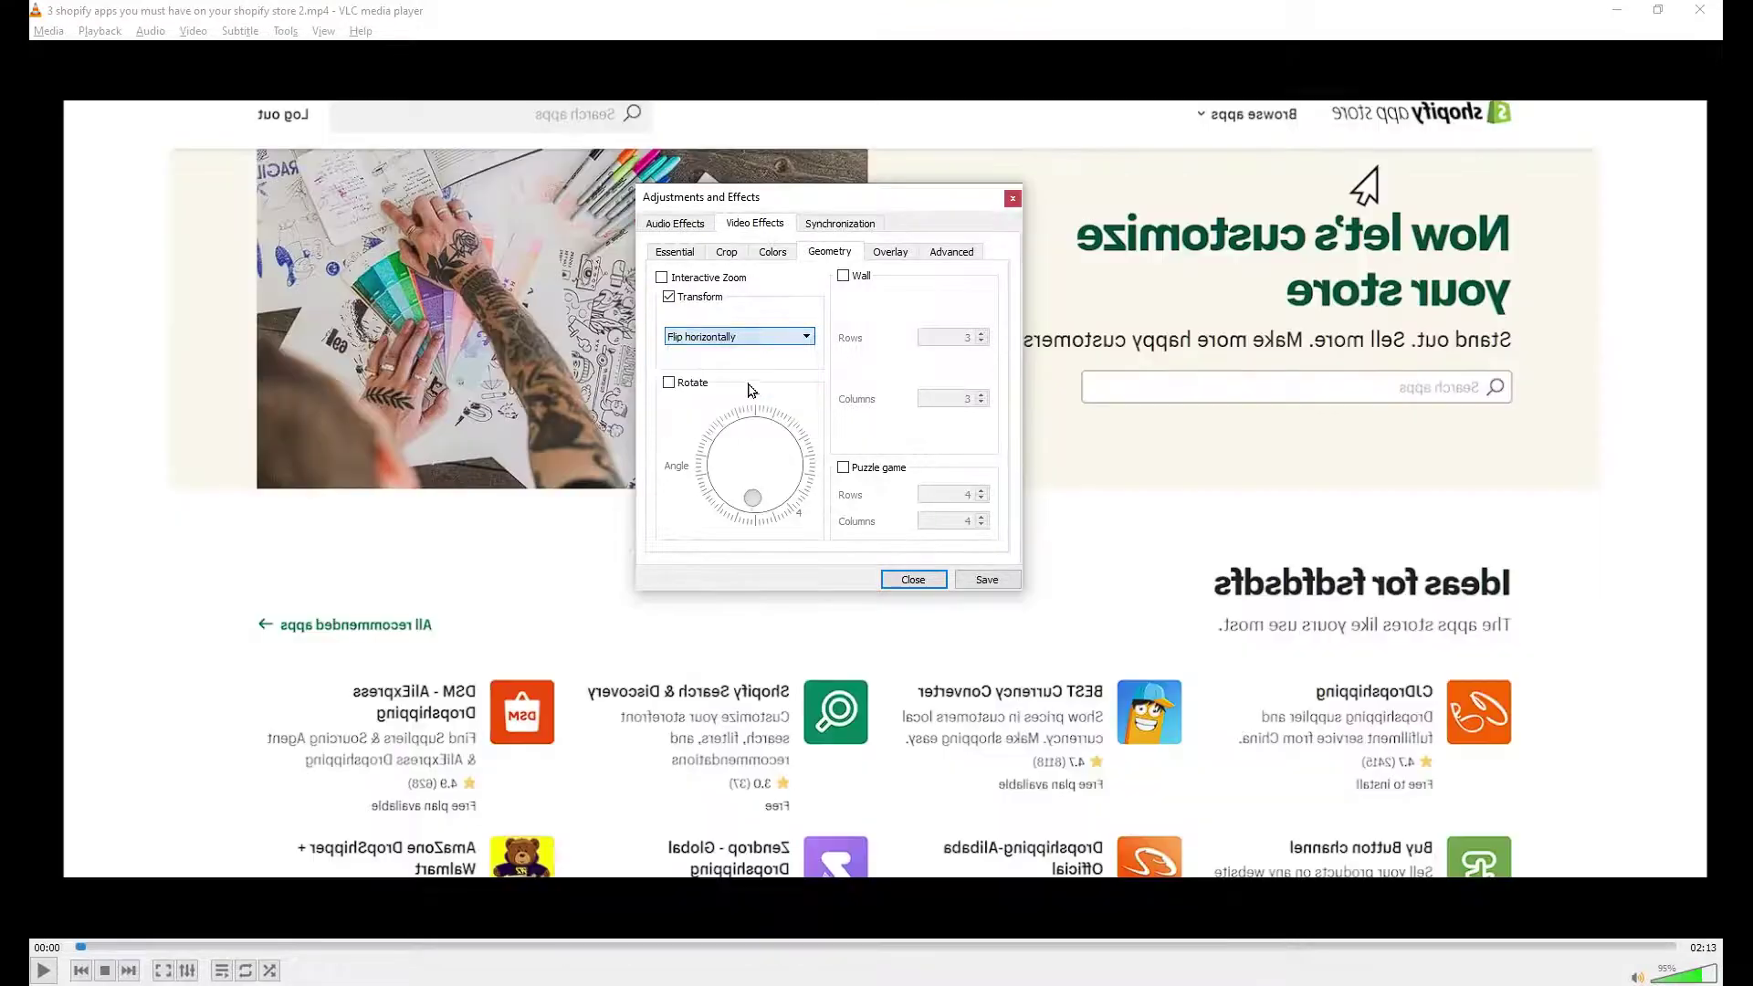
{"action": "left_click", "coordinate": [721, 337]}
Turn off the transform, enable Add logo on the Overlay tab, and set its Top offset to 100 px
{"action": "left_click", "coordinate": [691, 297]}
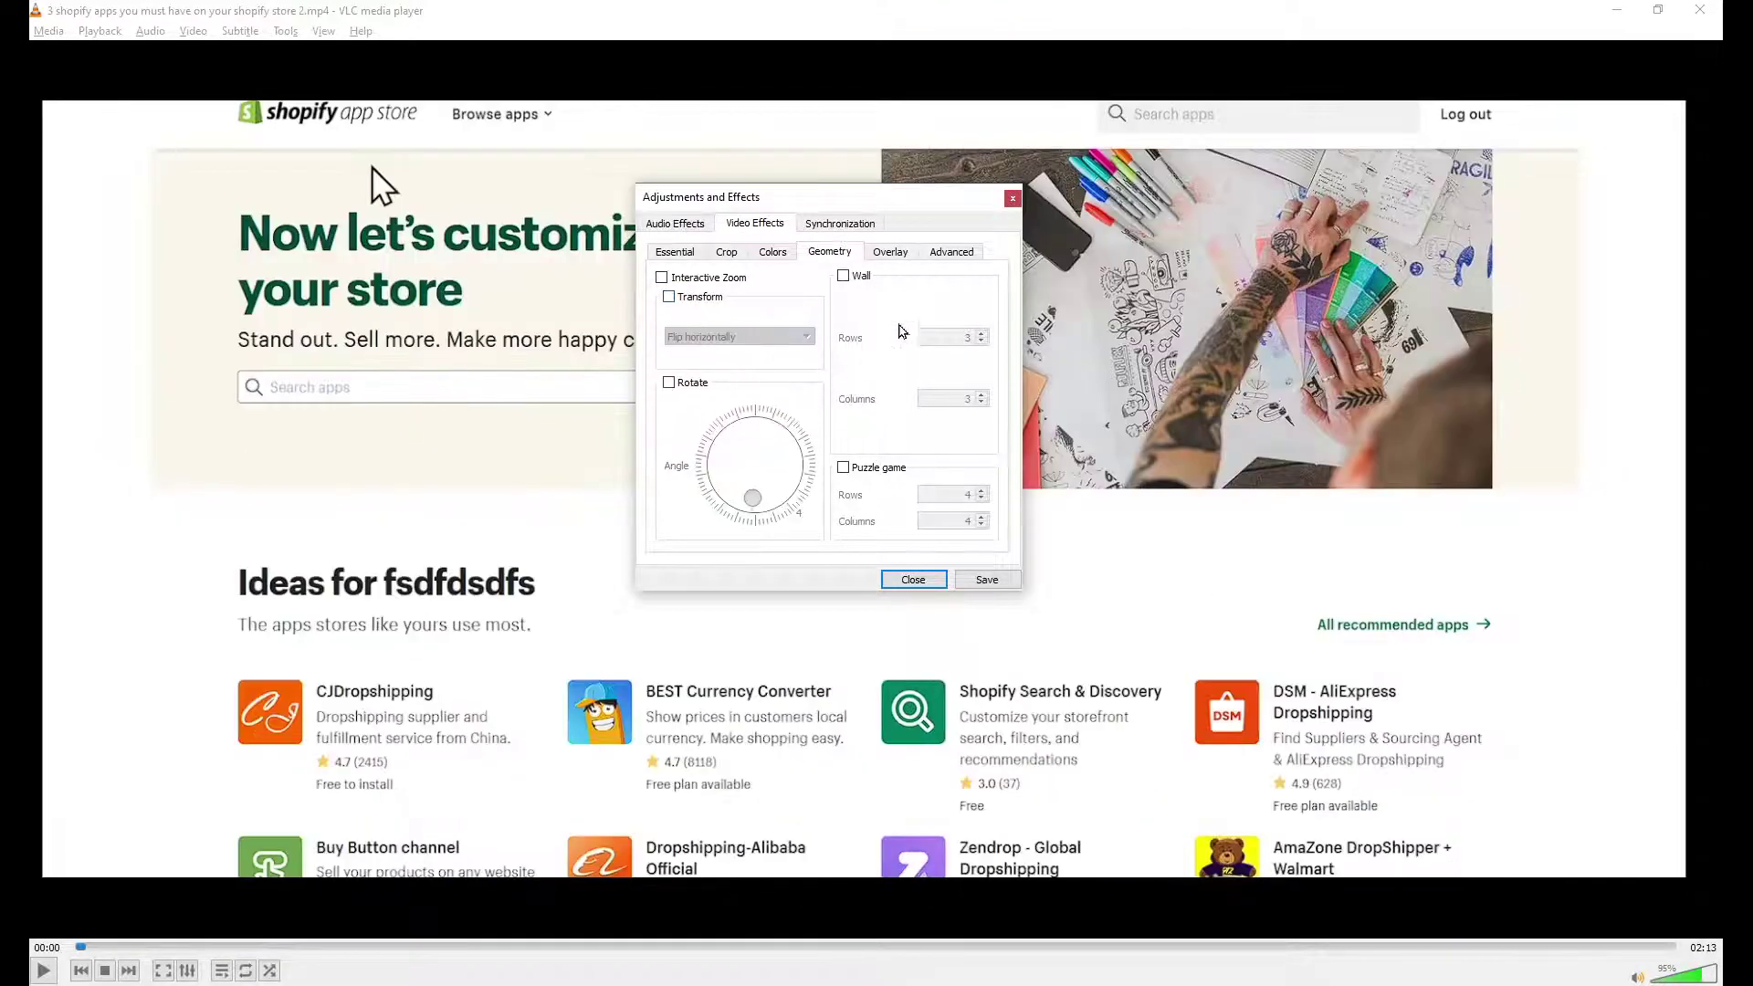
{"action": "left_click", "coordinate": [890, 252]}
{"action": "left_click", "coordinate": [669, 276]}
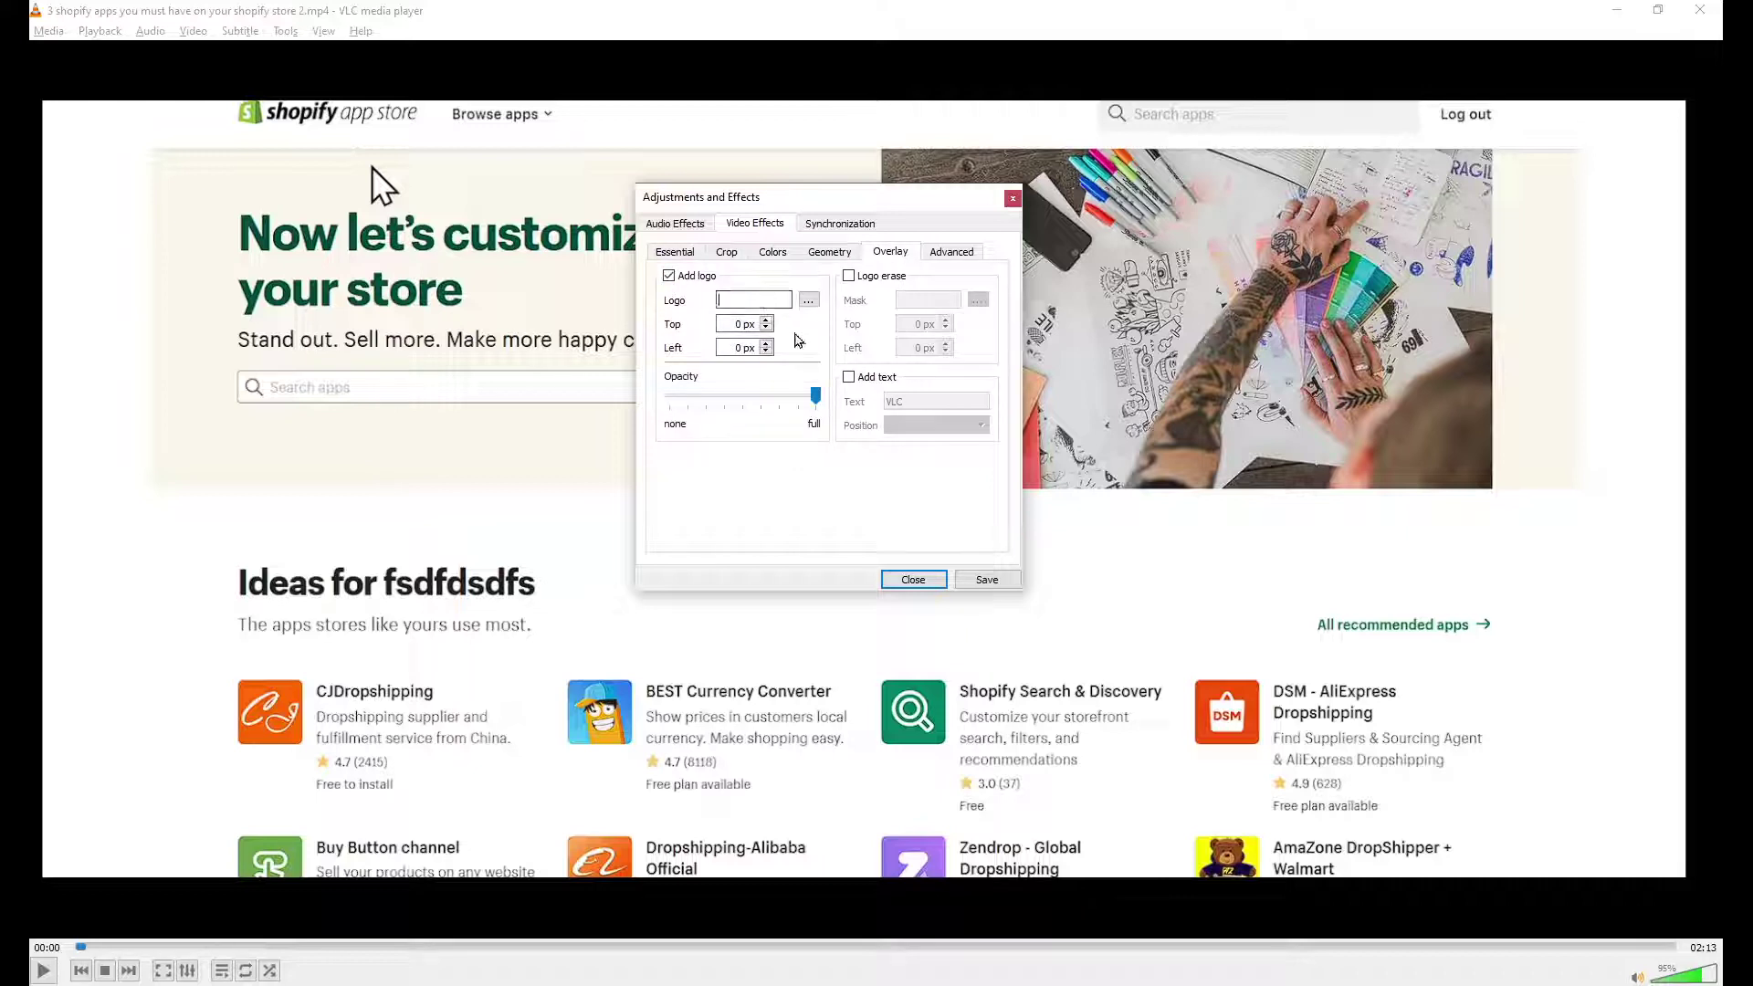
{"action": "type", "text": "Test"}
{"action": "double_click", "coordinate": [749, 324]}
Reopen Effects and Filters, set logo Left to 100 px, lower opacity to about half, and browse for a logo
{"action": "key", "text": "Escape"}
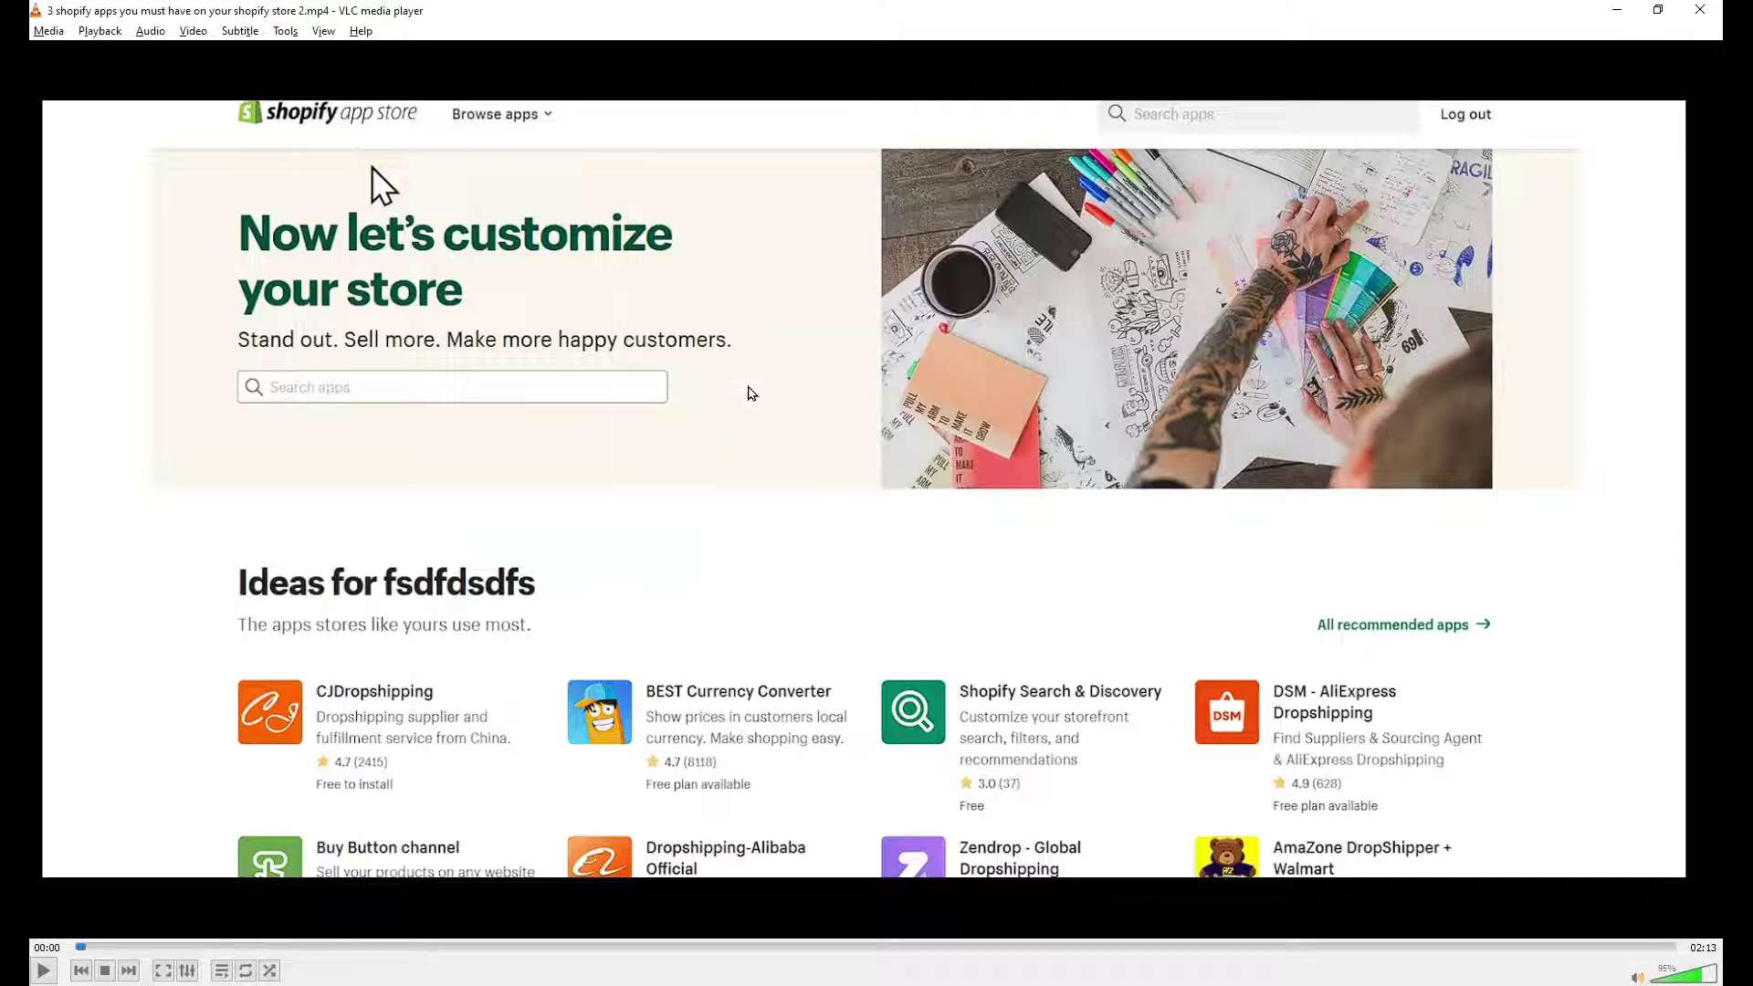
{"action": "left_click", "coordinate": [286, 31]}
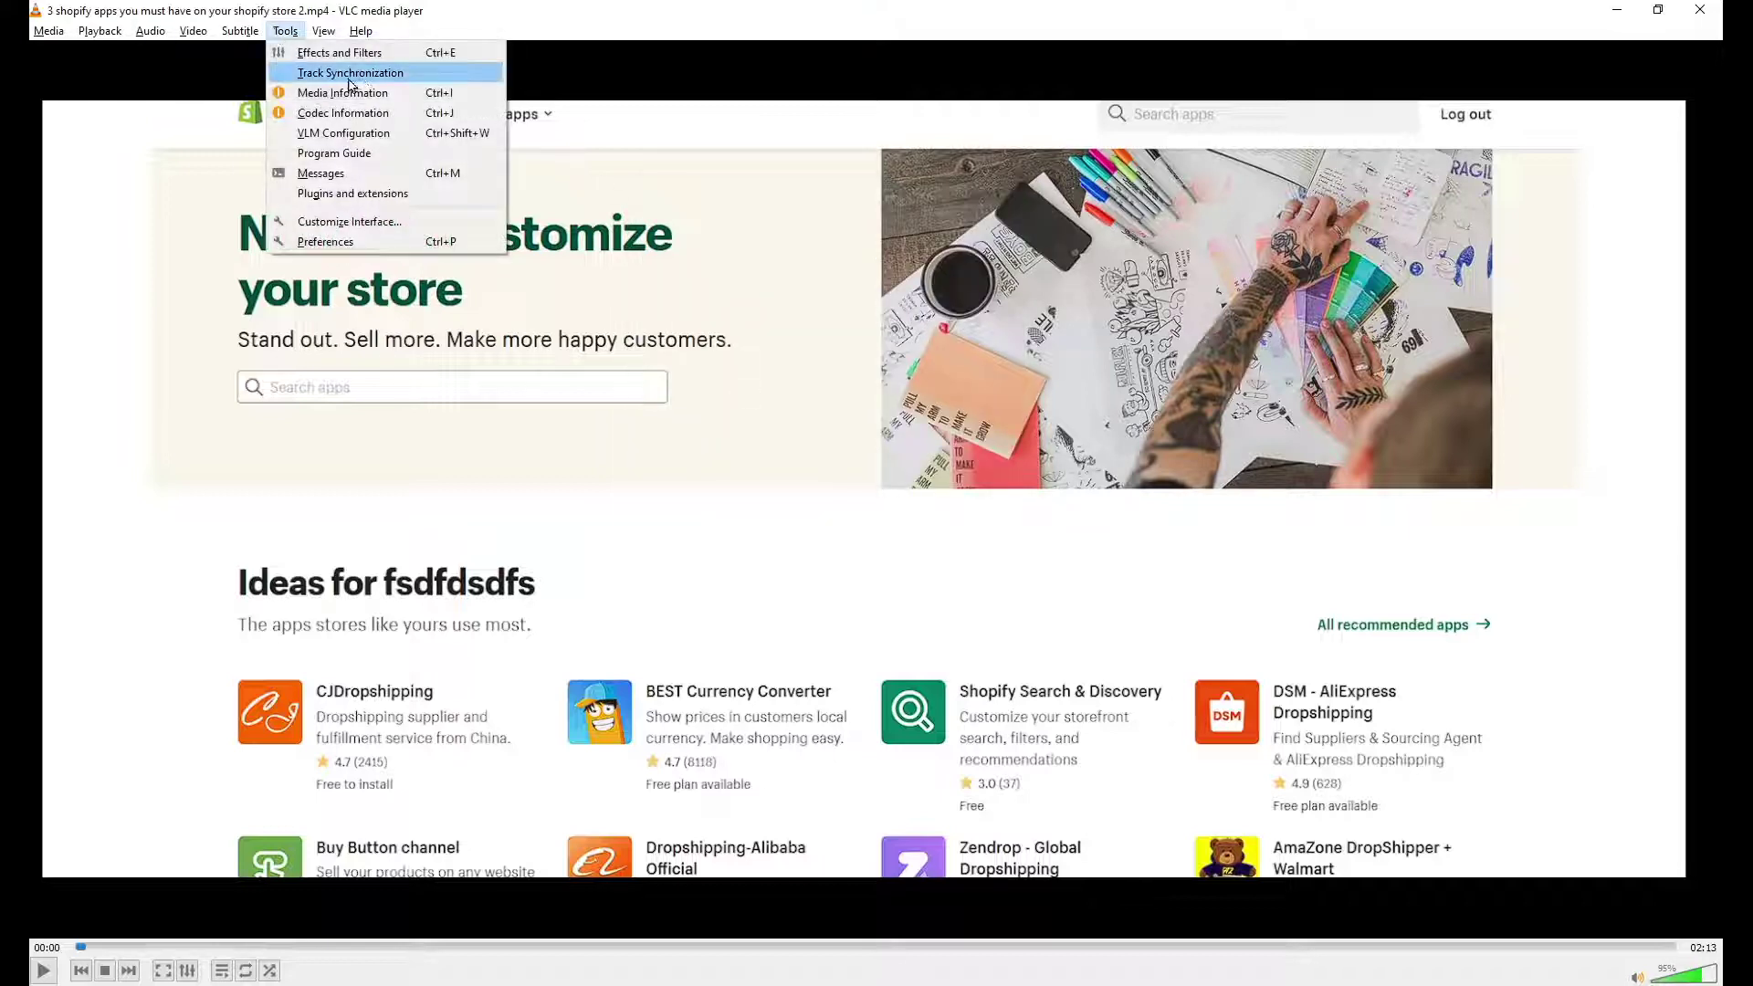
{"action": "left_click", "coordinate": [408, 55]}
{"action": "left_click", "coordinate": [755, 223]}
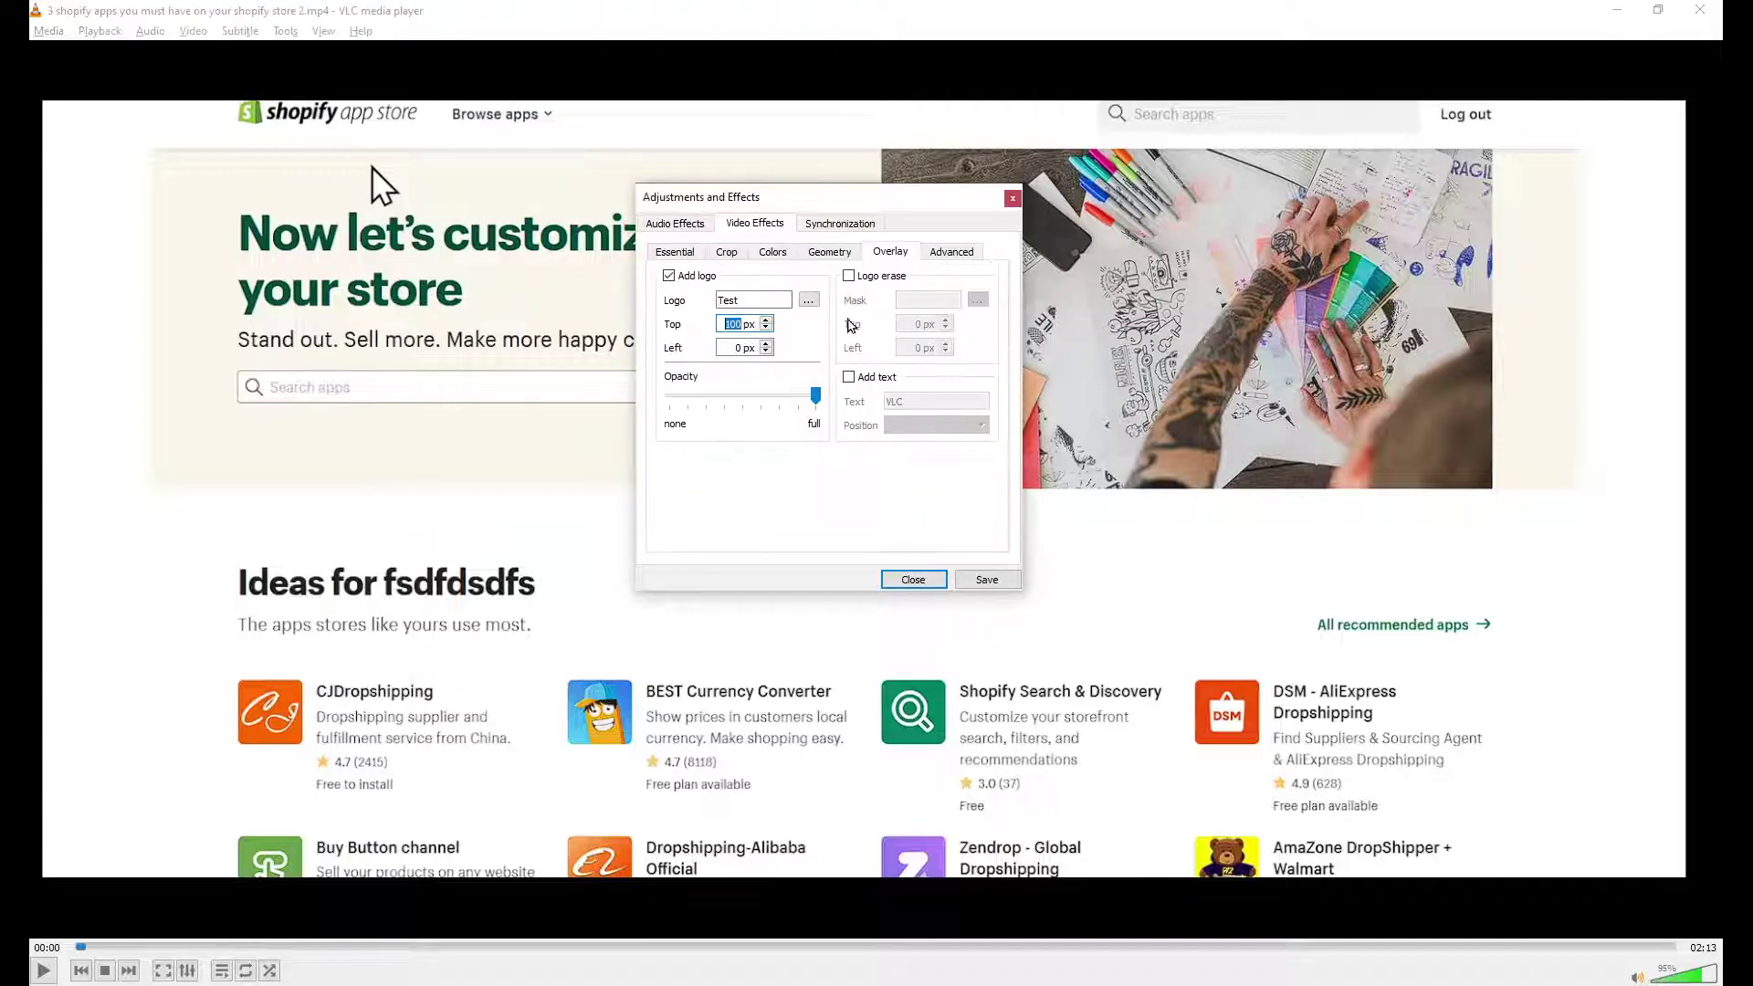
{"action": "double_click", "coordinate": [747, 346]}
{"action": "mouse_move", "coordinate": [814, 402]}
{"action": "left_mouse_down"}
{"action": "mouse_move", "coordinate": [717, 408]}
{"action": "mouse_move", "coordinate": [759, 410]}
{"action": "left_mouse_up"}
{"action": "left_click", "coordinate": [807, 301]}
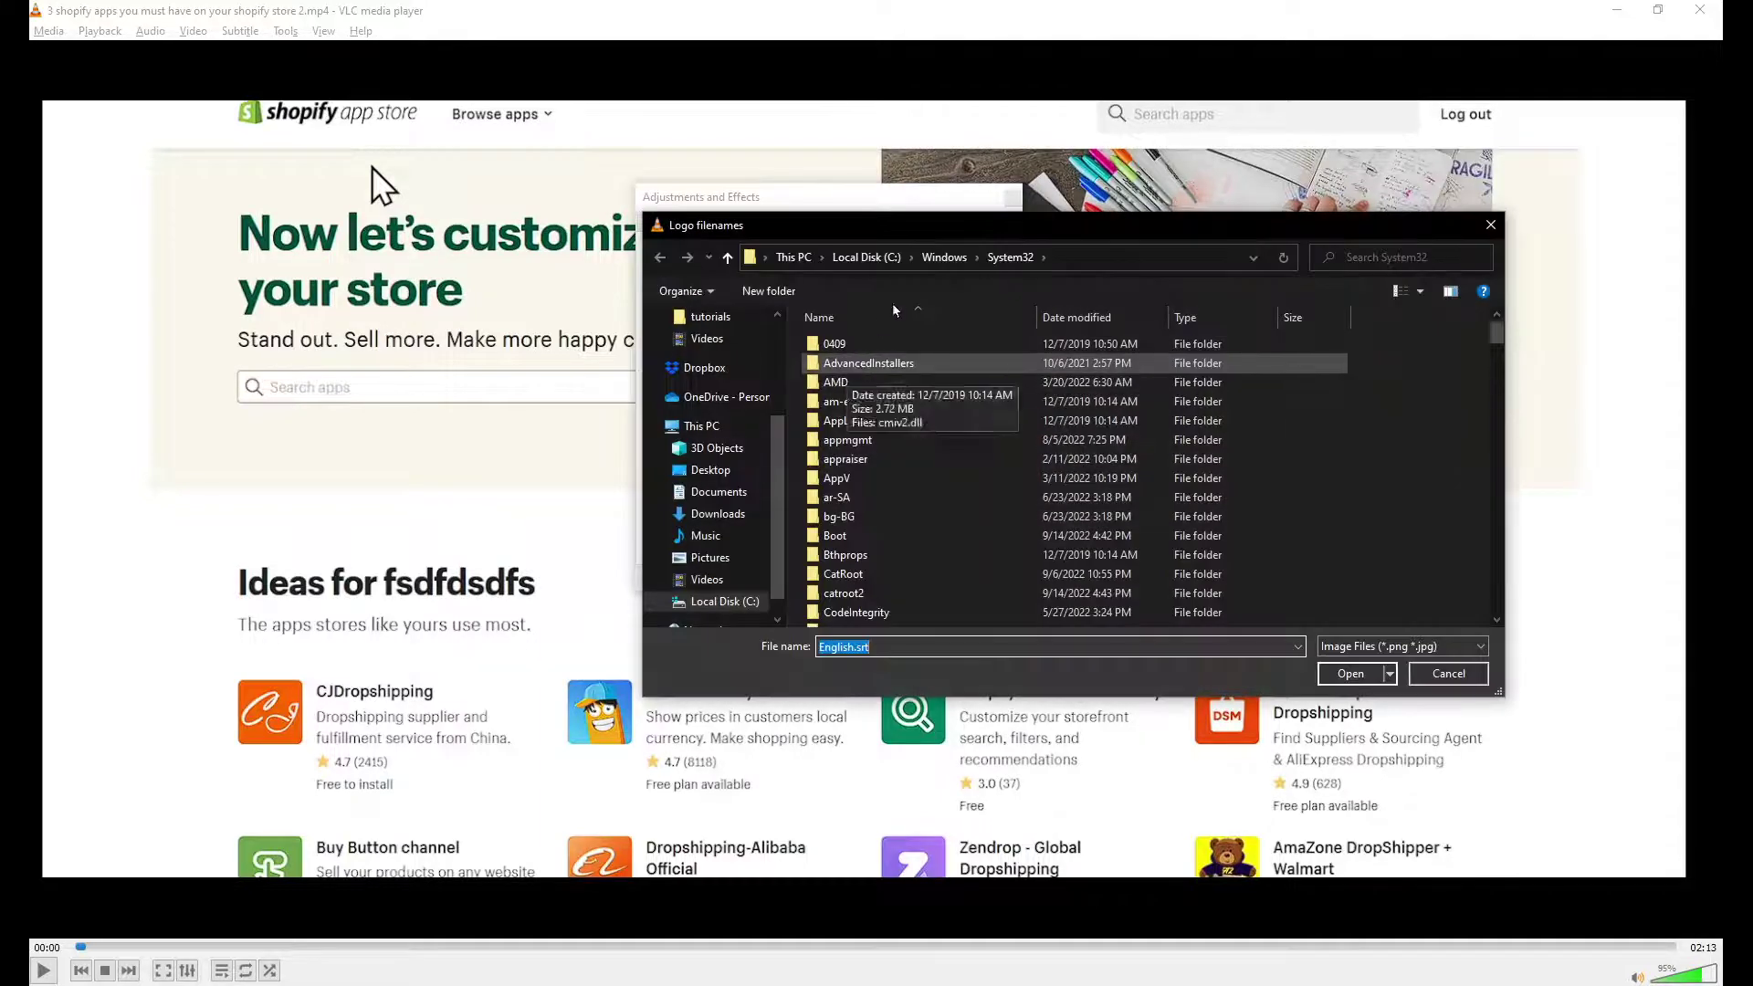
Cancel the logo file picker and add a centred text overlay reading 'VLC test'
{"action": "key", "text": "Escape"}
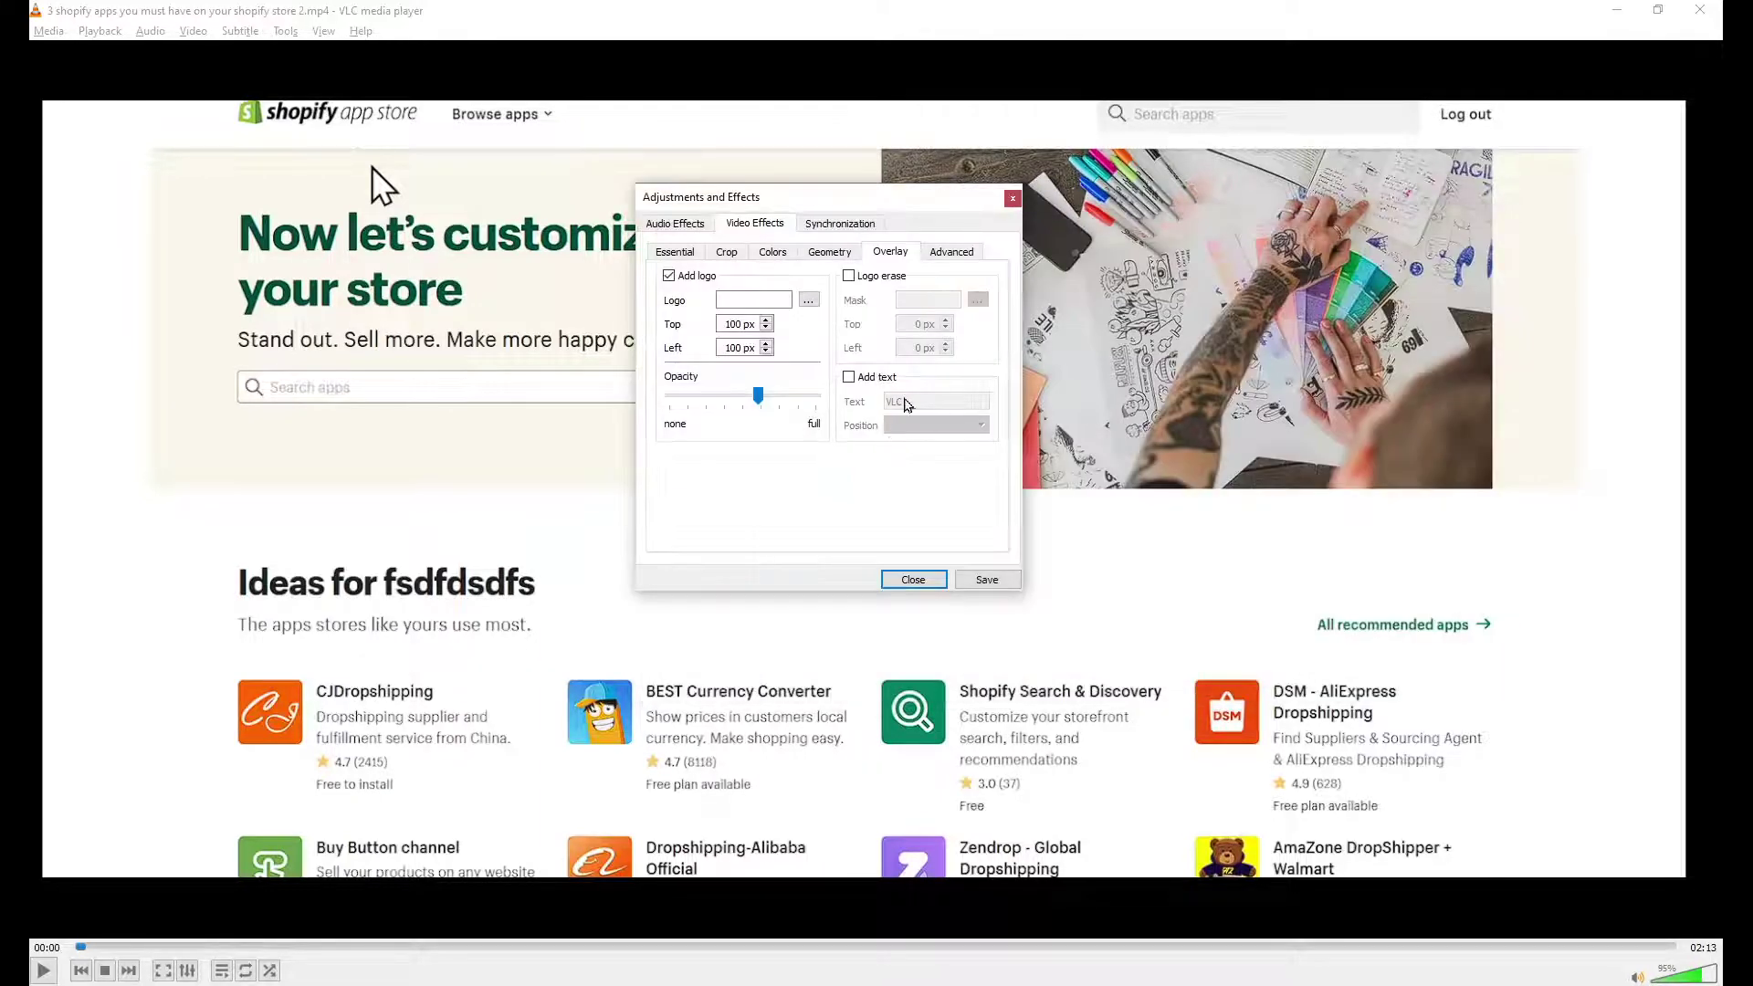
{"action": "left_click", "coordinate": [850, 377]}
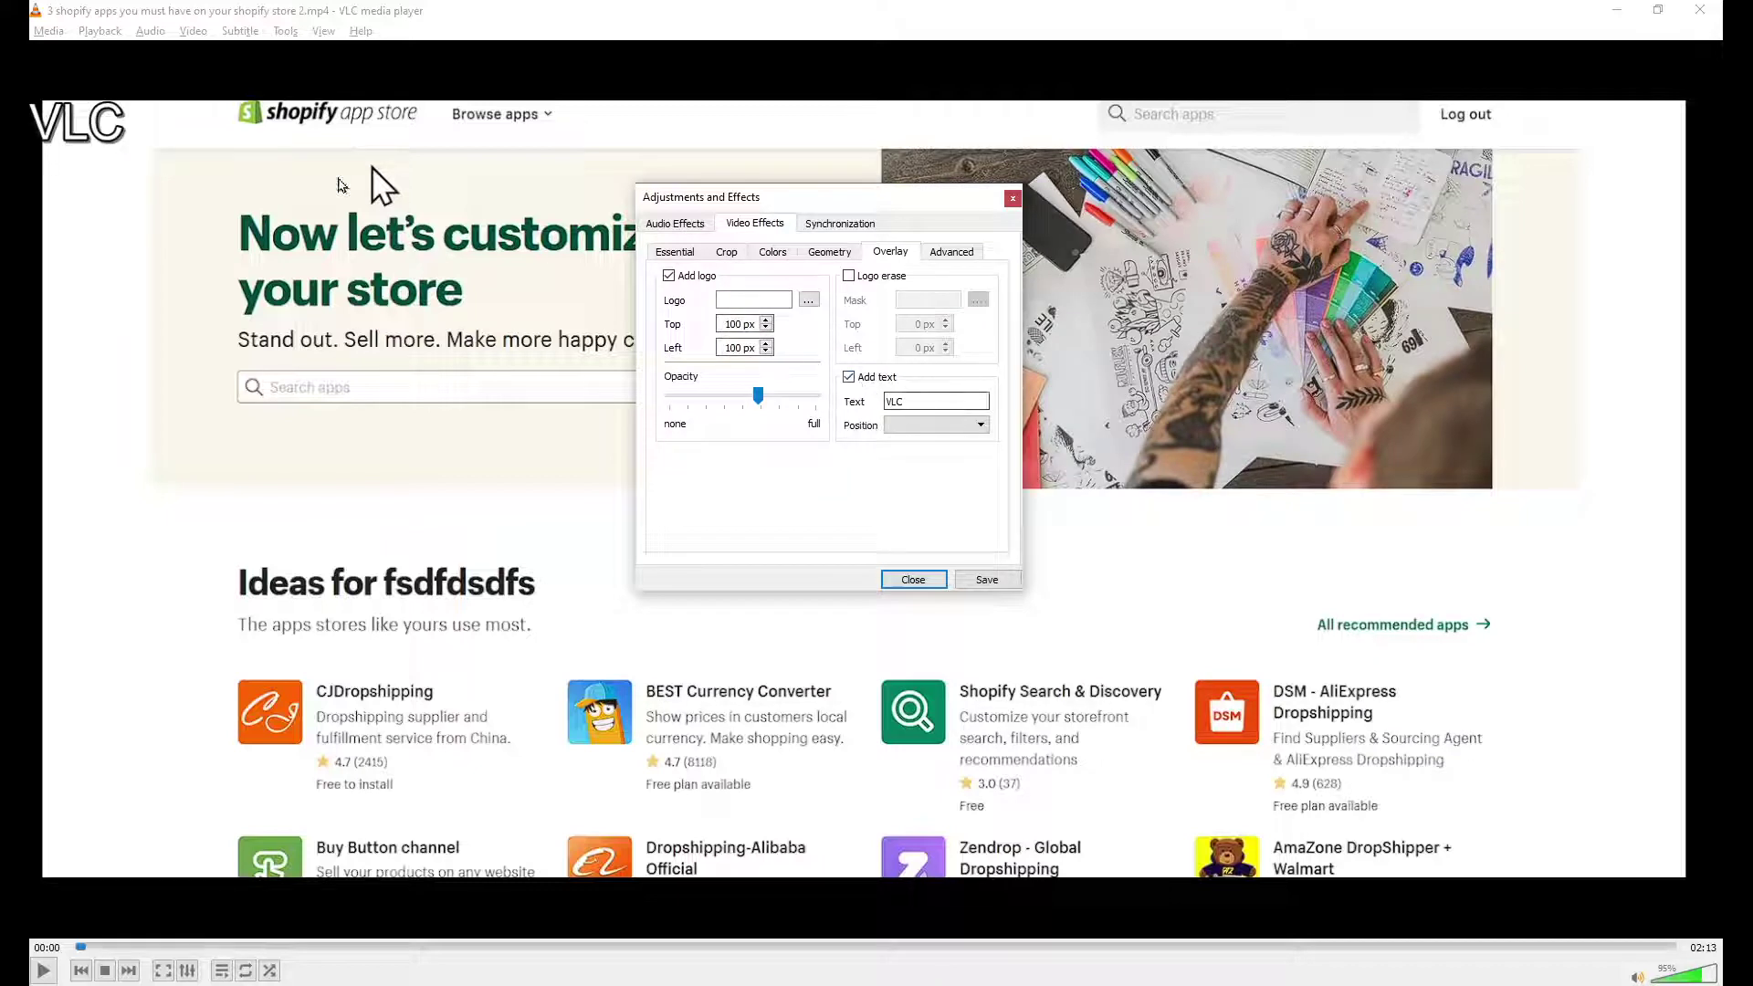
{"action": "left_click", "coordinate": [931, 426]}
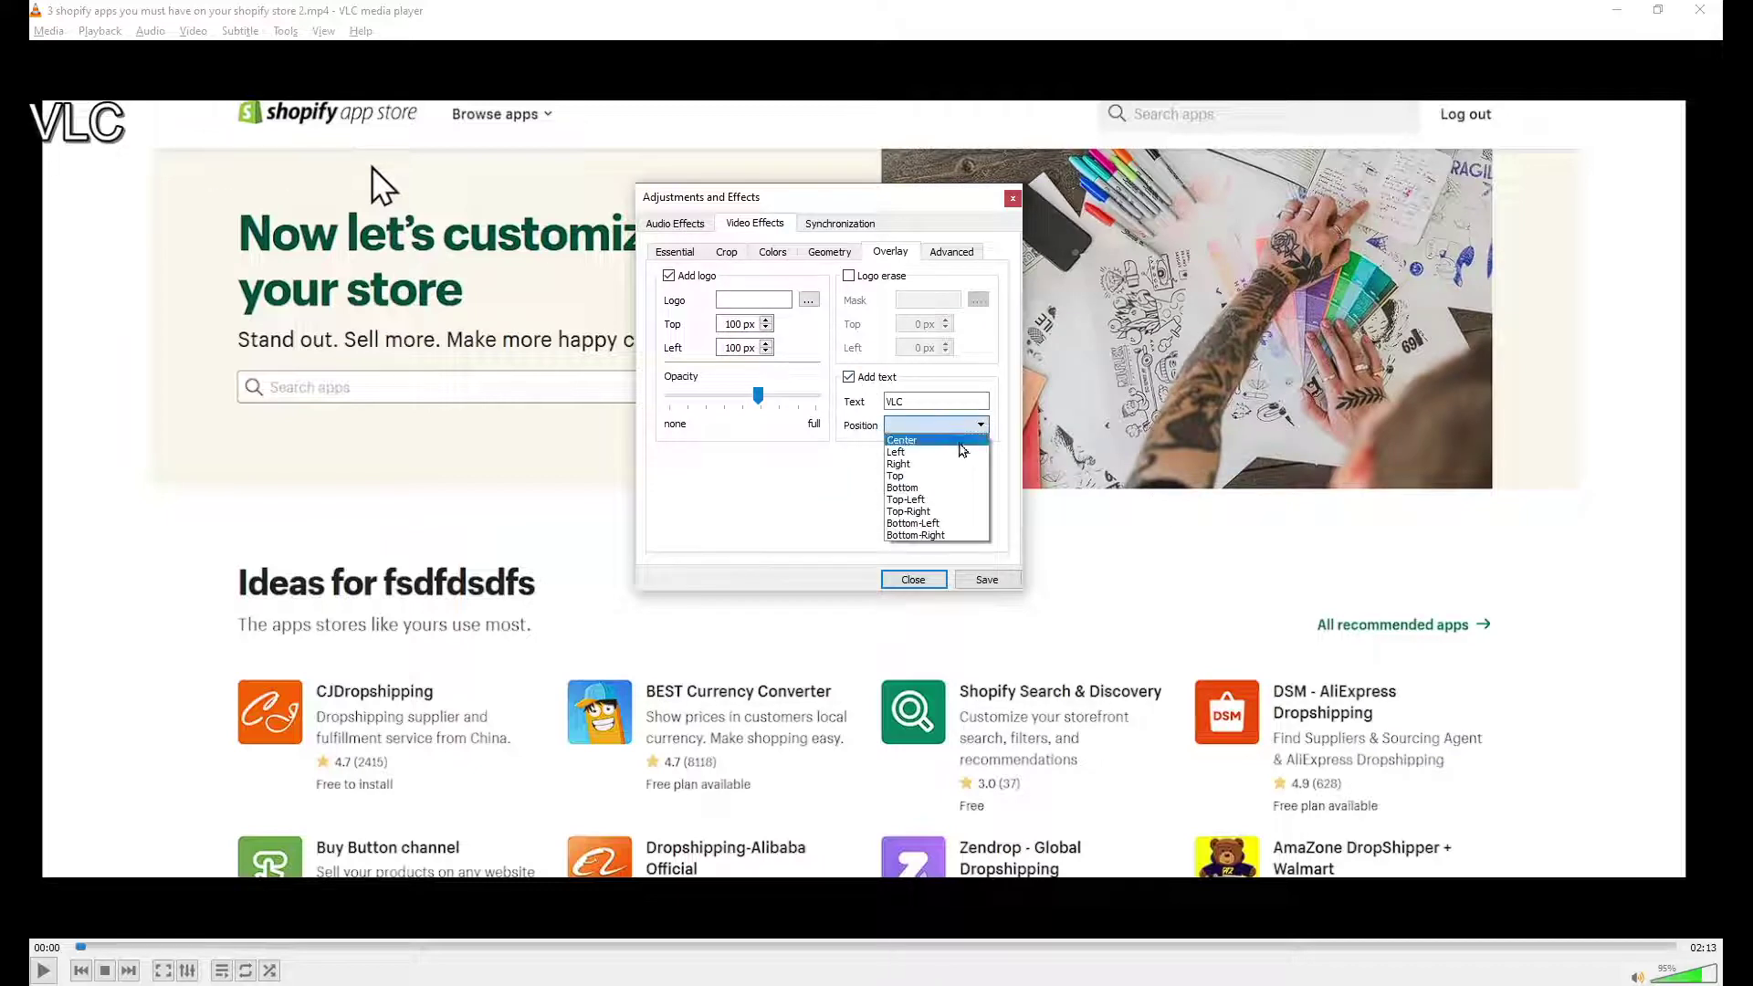
{"action": "left_click", "coordinate": [938, 441]}
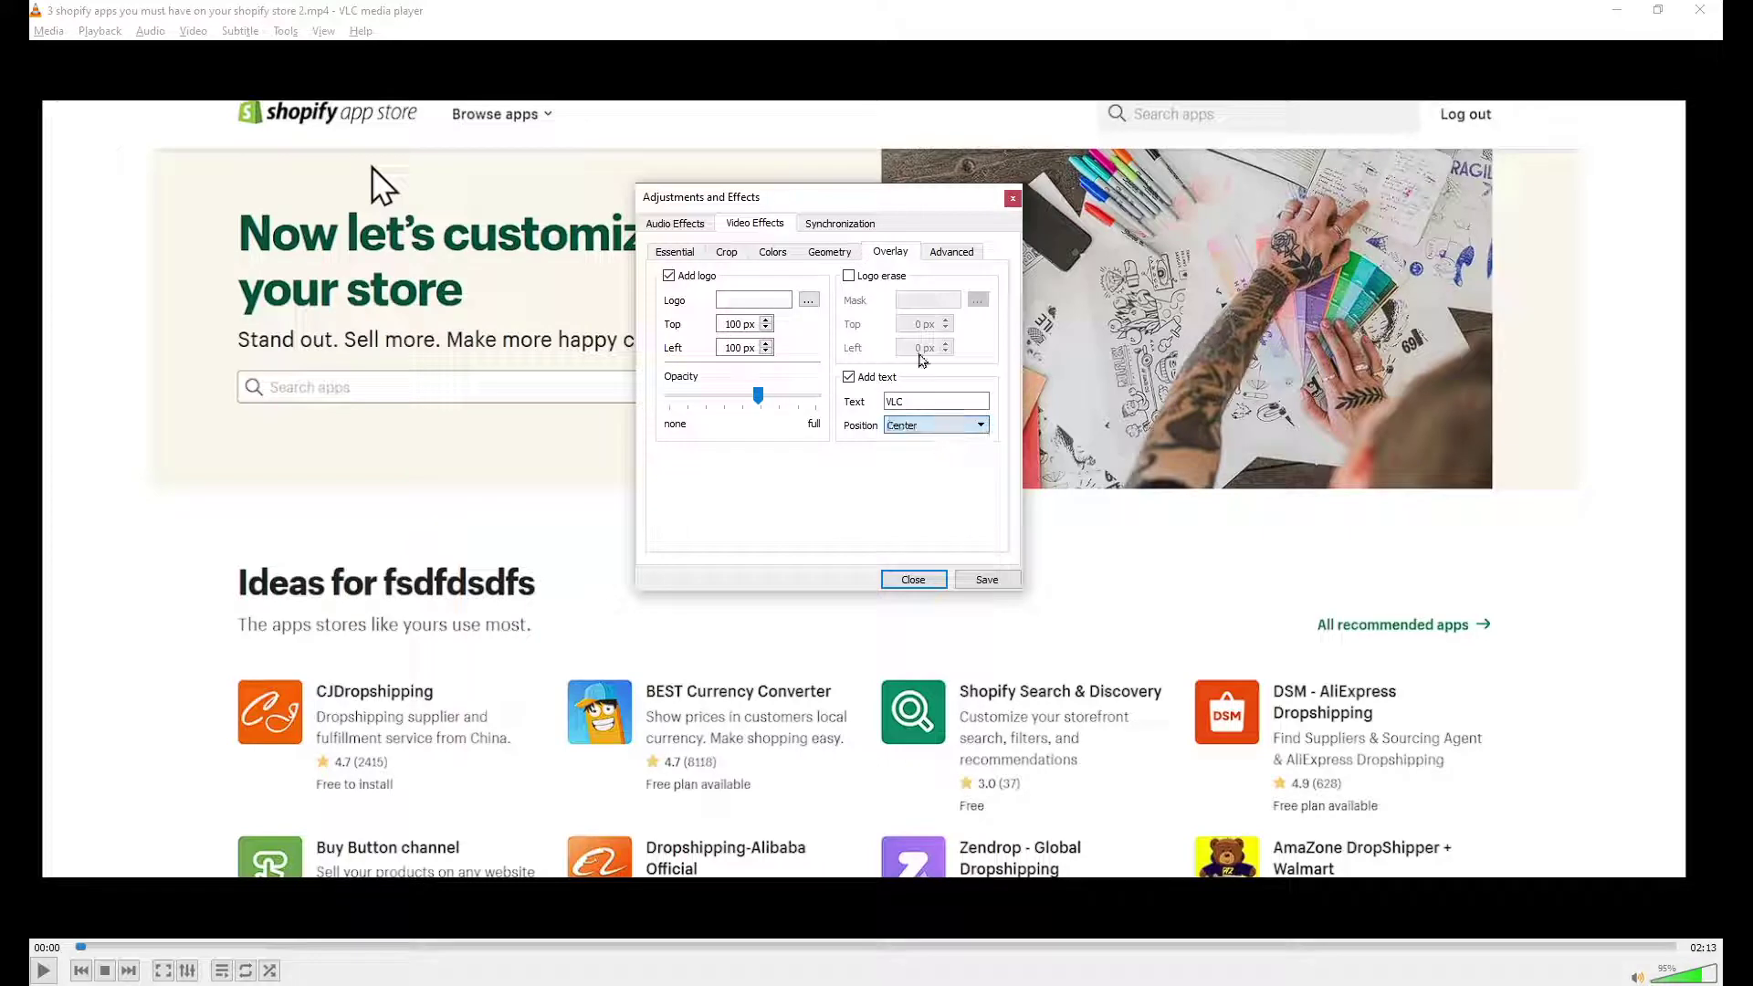
{"action": "left_click_drag", "start_coordinate": [816, 206], "coordinate": [490, 206]}
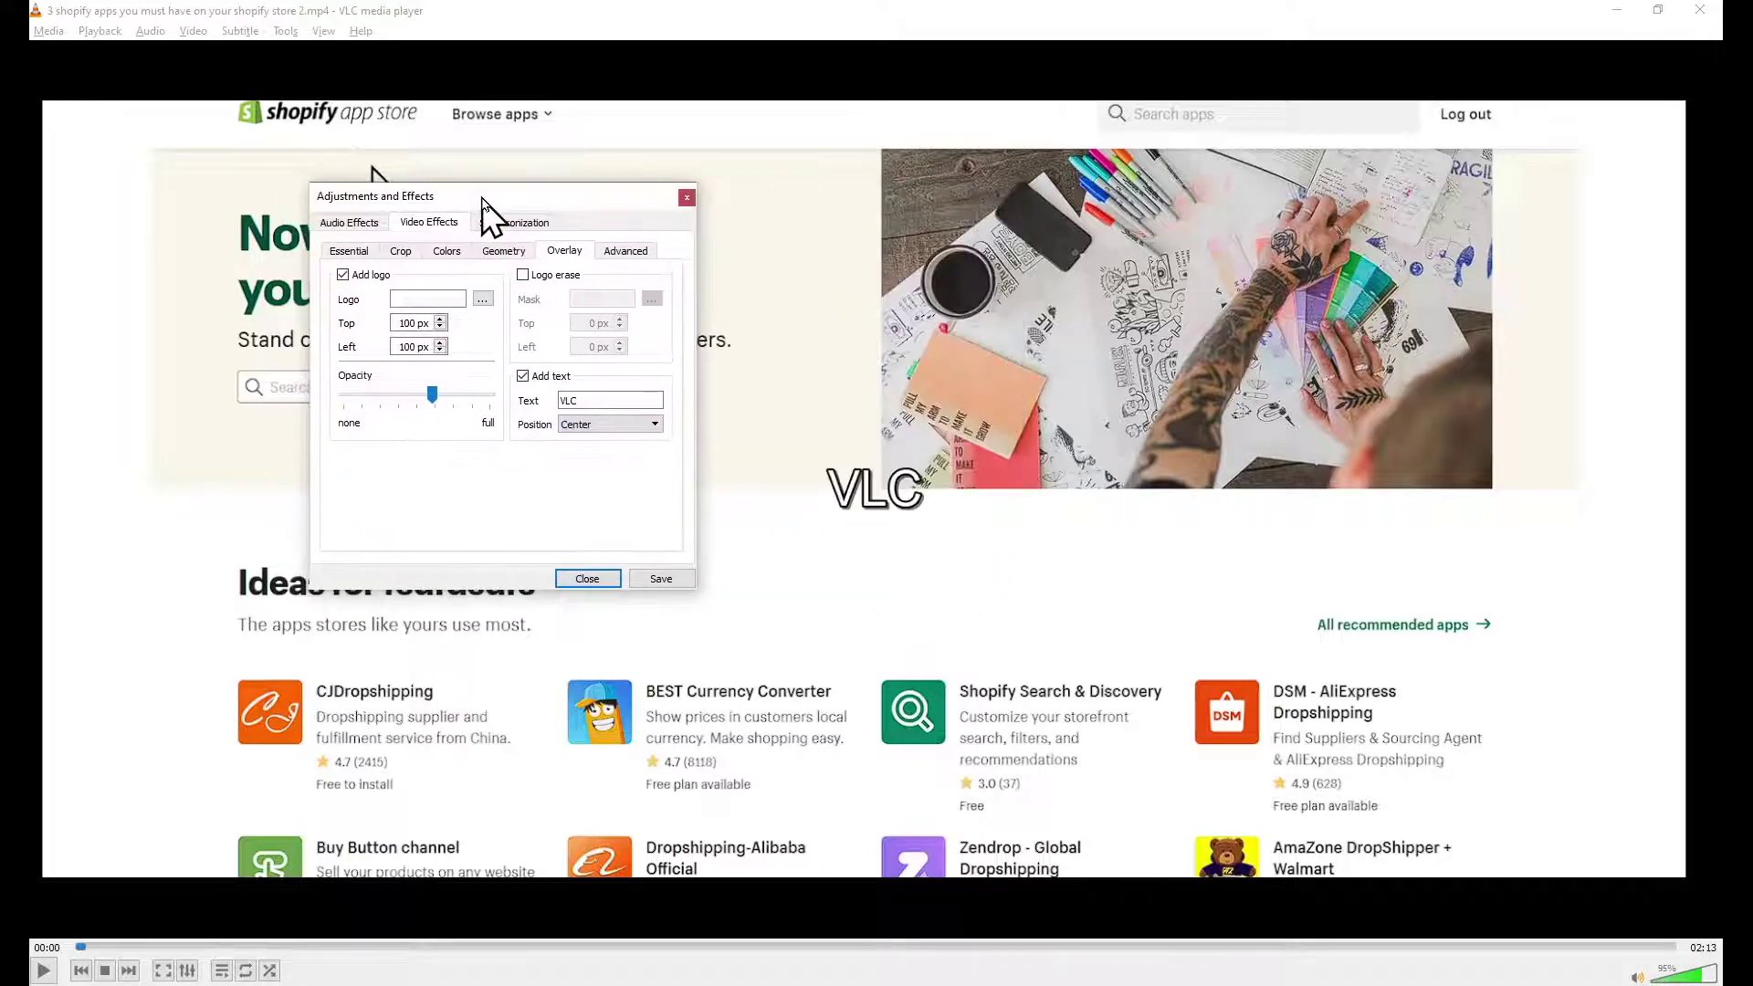
{"action": "left_click", "coordinate": [563, 400]}
{"action": "type", "text": "test"}
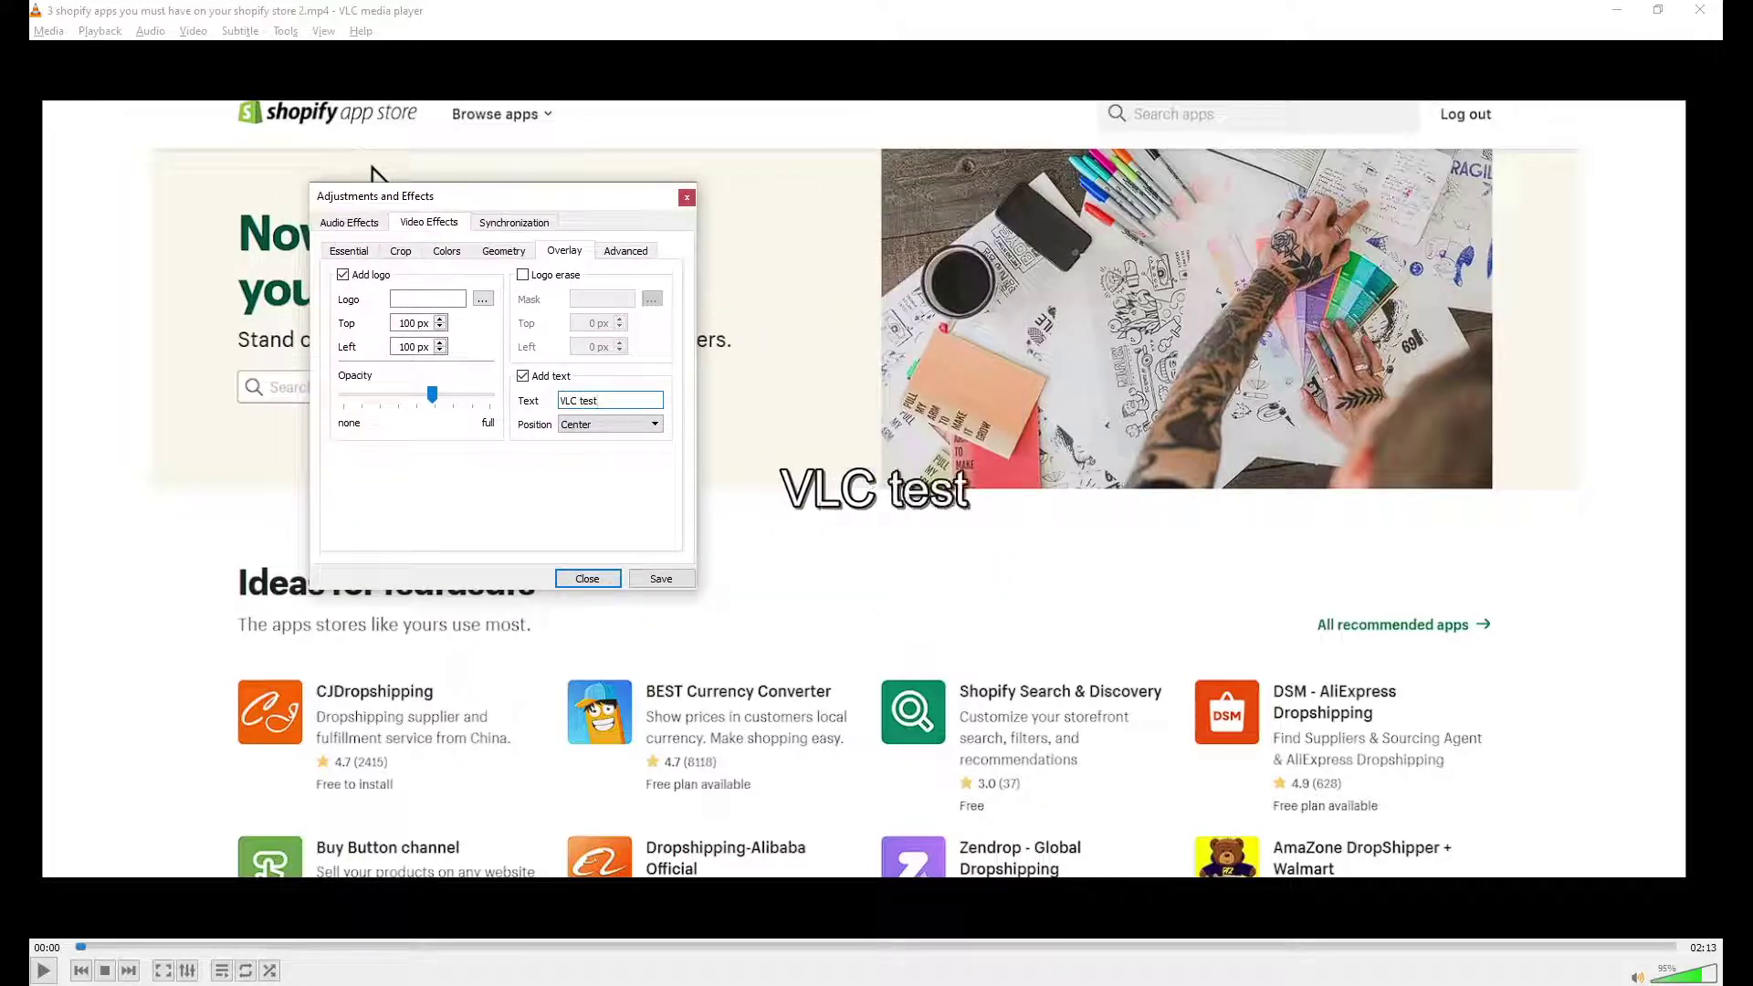
Show the Advanced video effects tab with its blur, denoiser and mirror options
{"action": "left_click", "coordinate": [621, 250]}
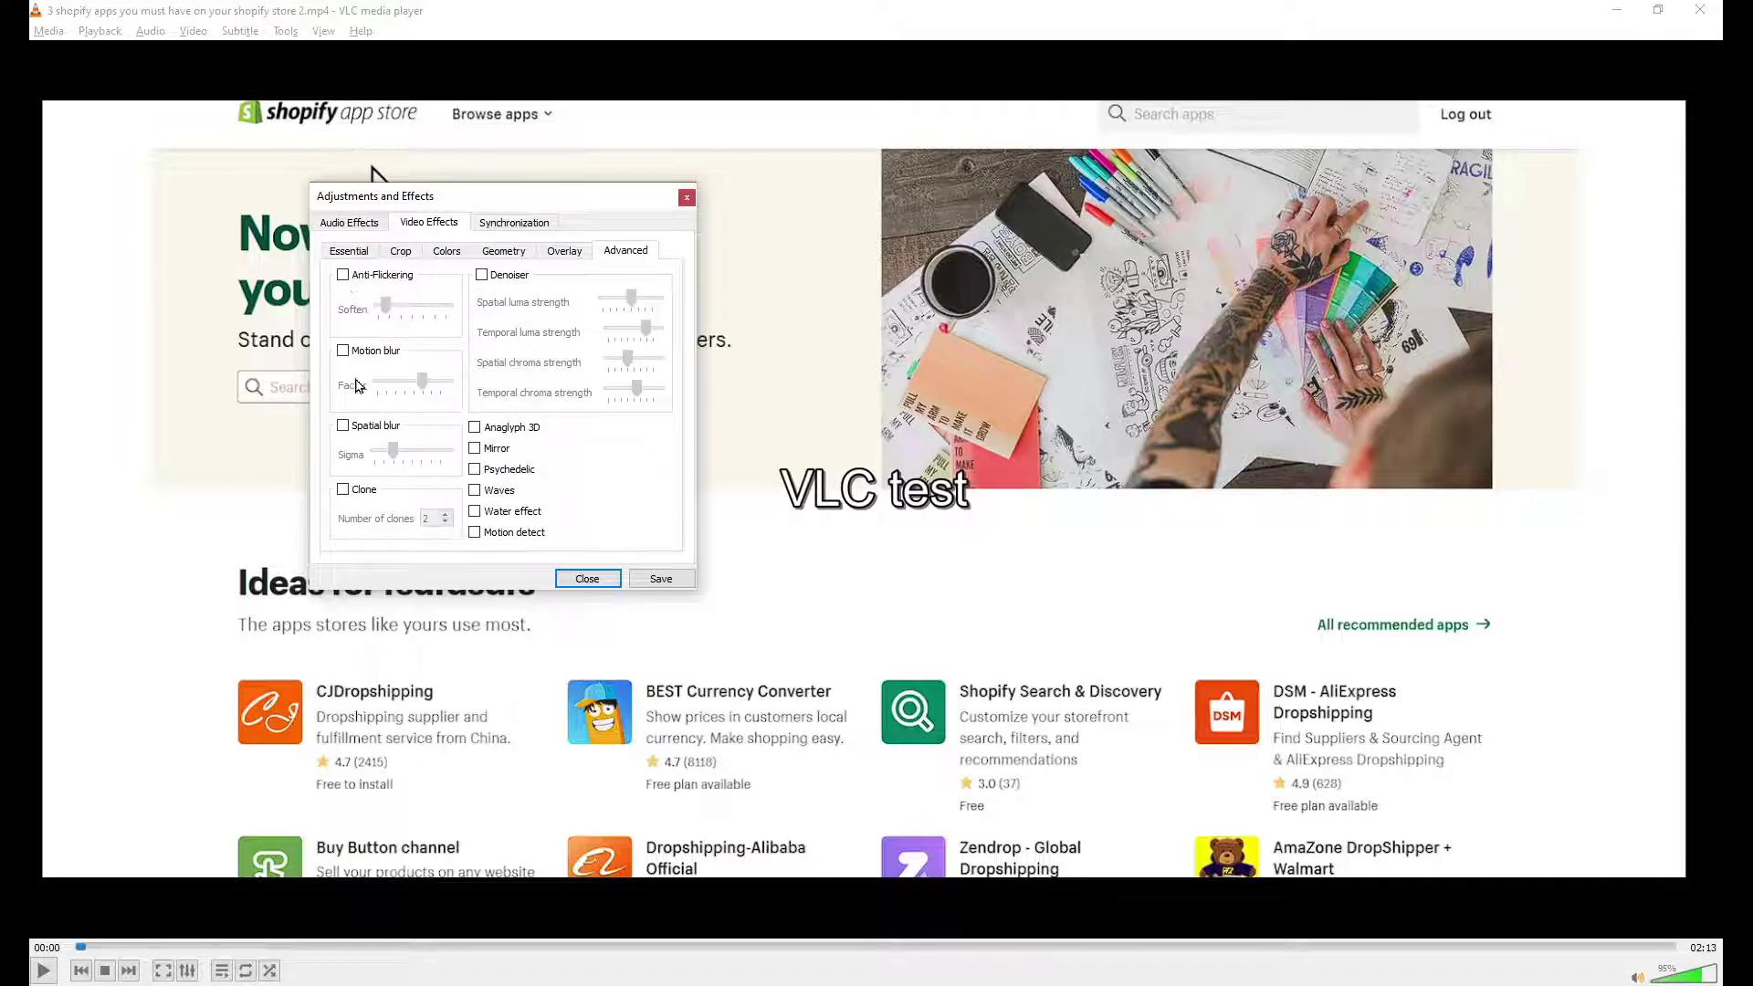